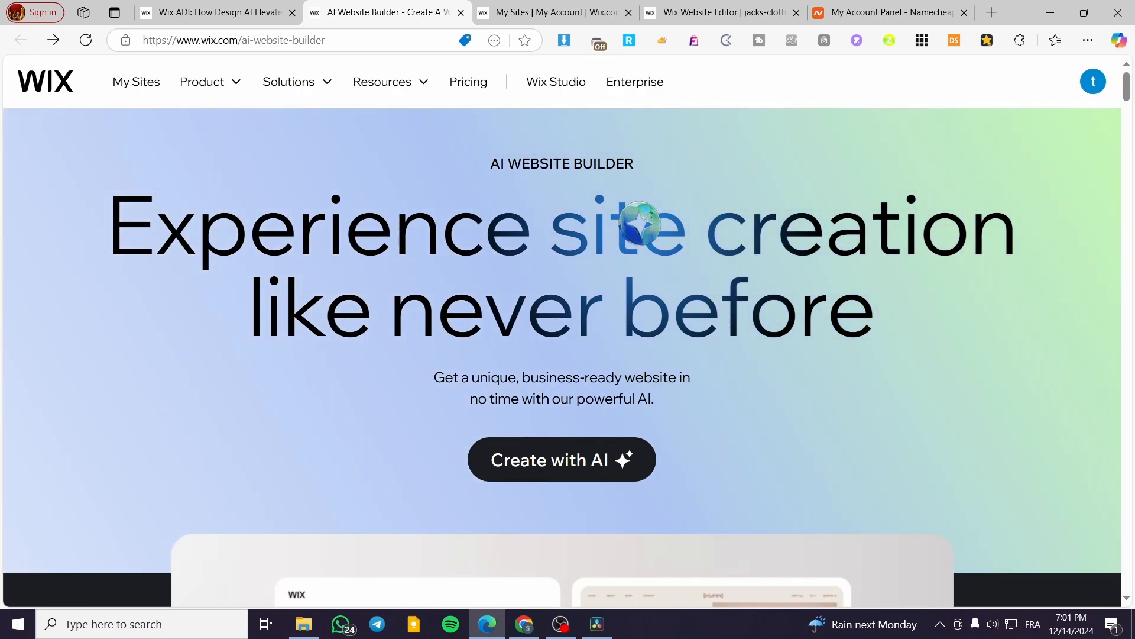
- Look over the AI Website Builder landing page and read the blog article on how Wix ADI elevates website creation
scroll(639, 223, down, 3)
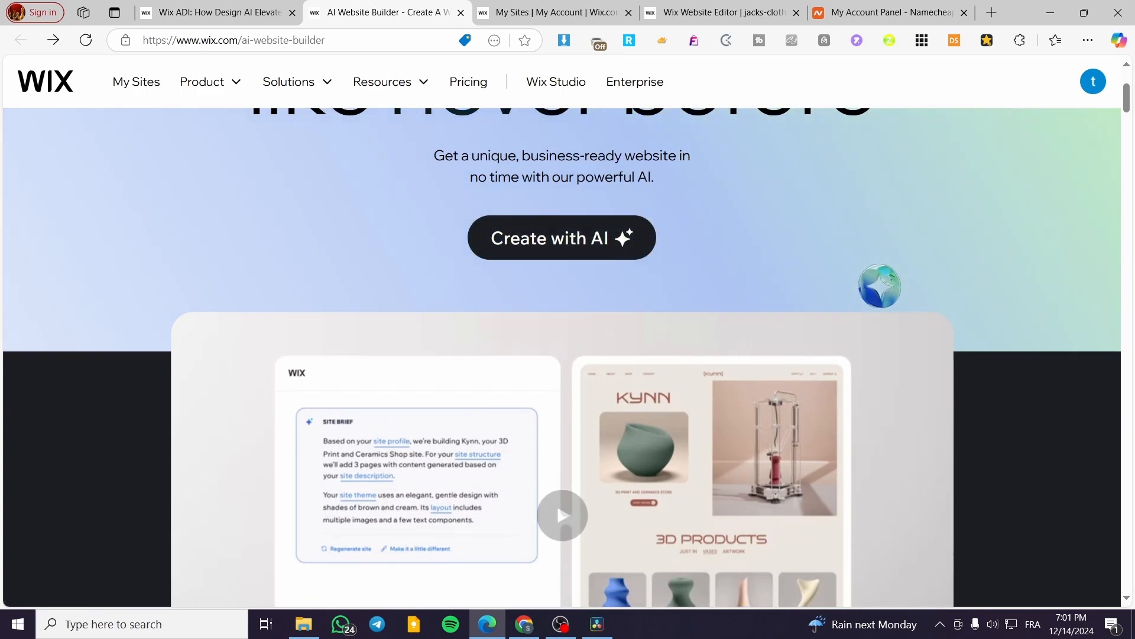
scroll(562, 355, up, 3)
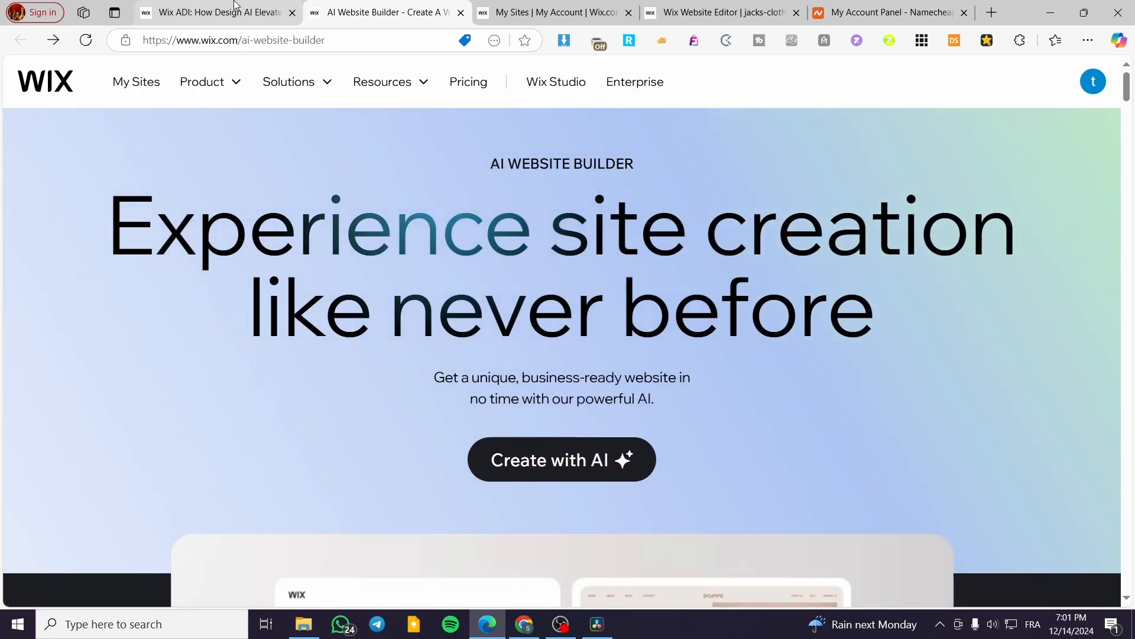
mouse_move(237, 4)
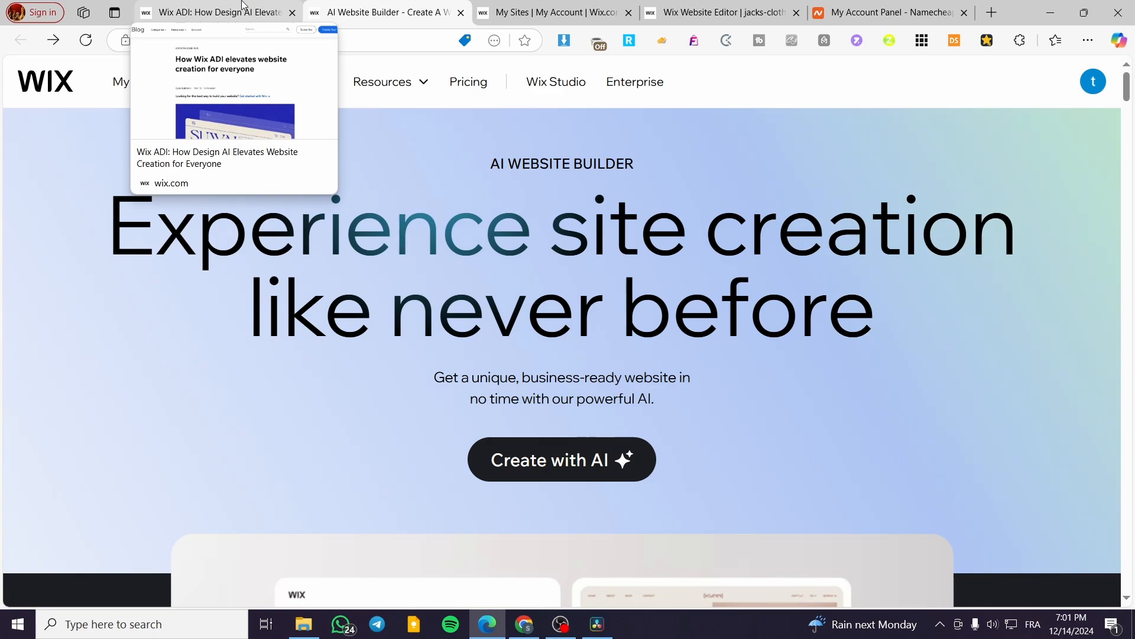
click(242, 6)
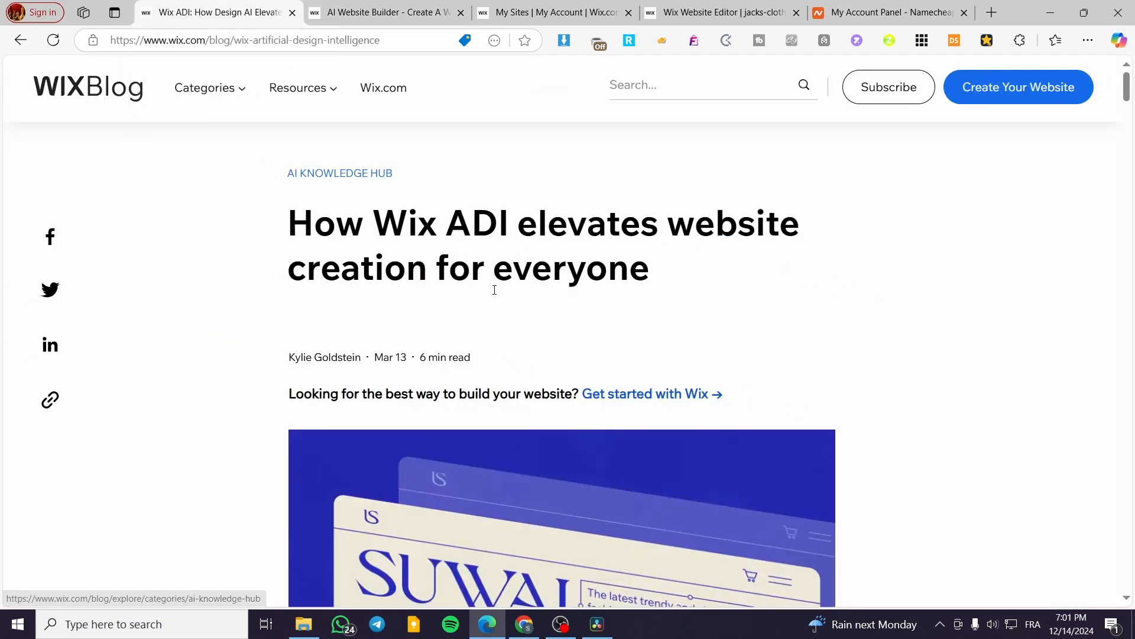
scroll(751, 362, down, 5)
scroll(729, 364, down, 5)
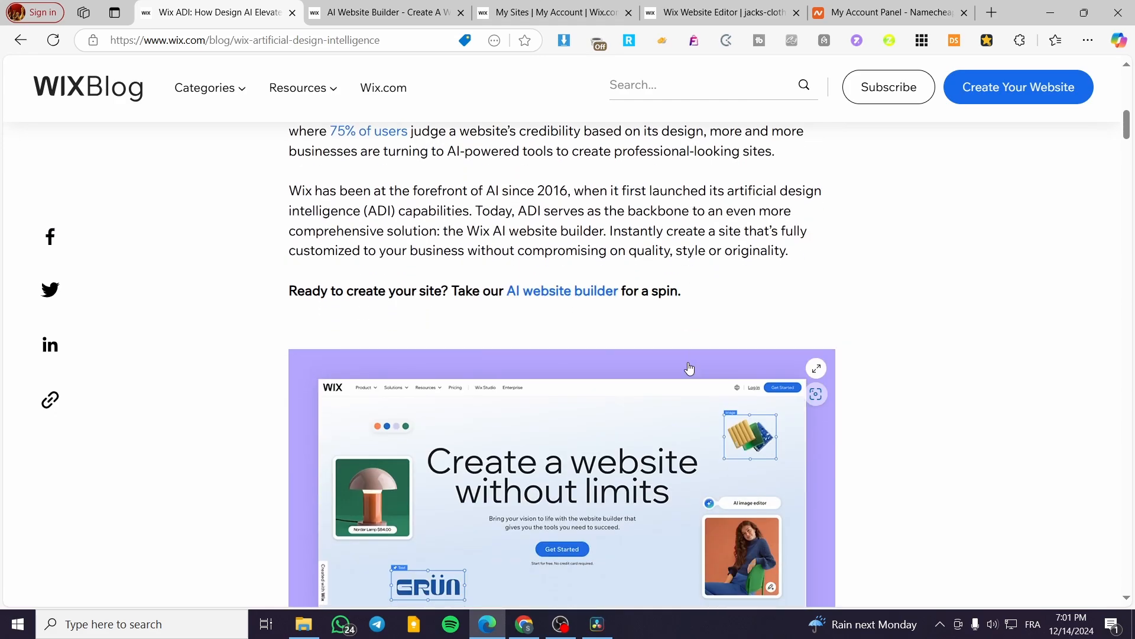
scroll(507, 387, down, 3)
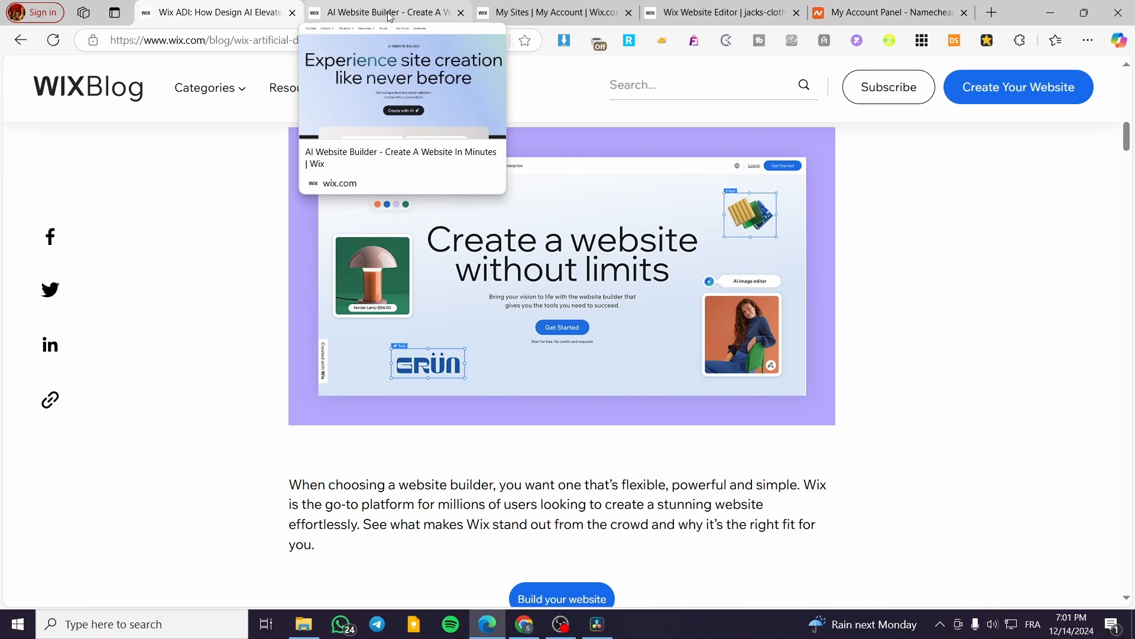
scroll(471, 255, down, 4)
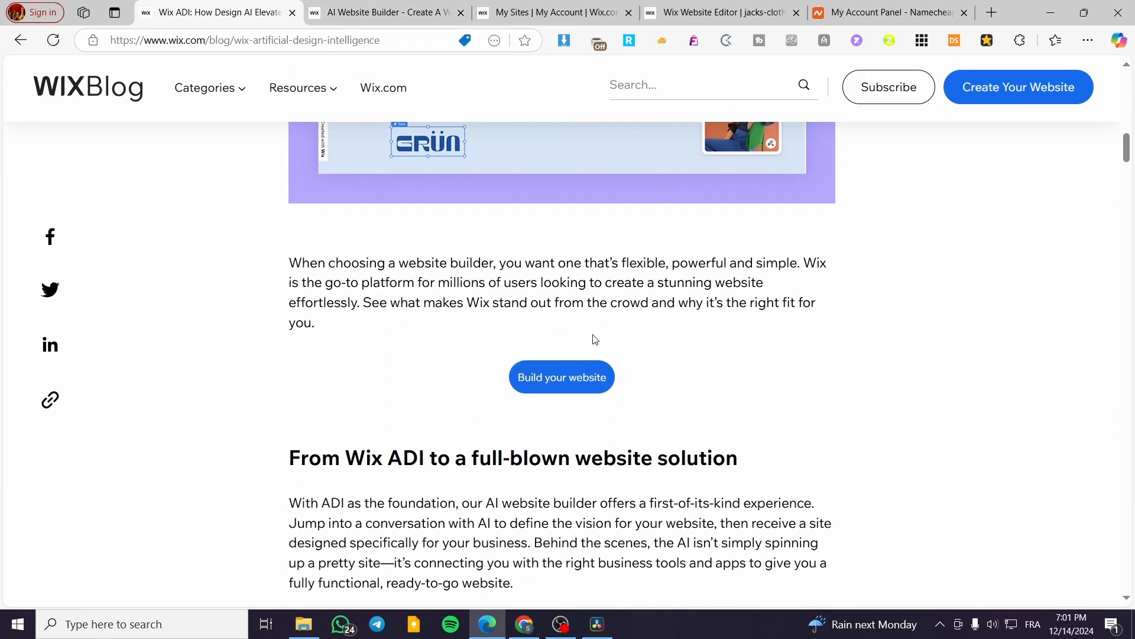
click(581, 390)
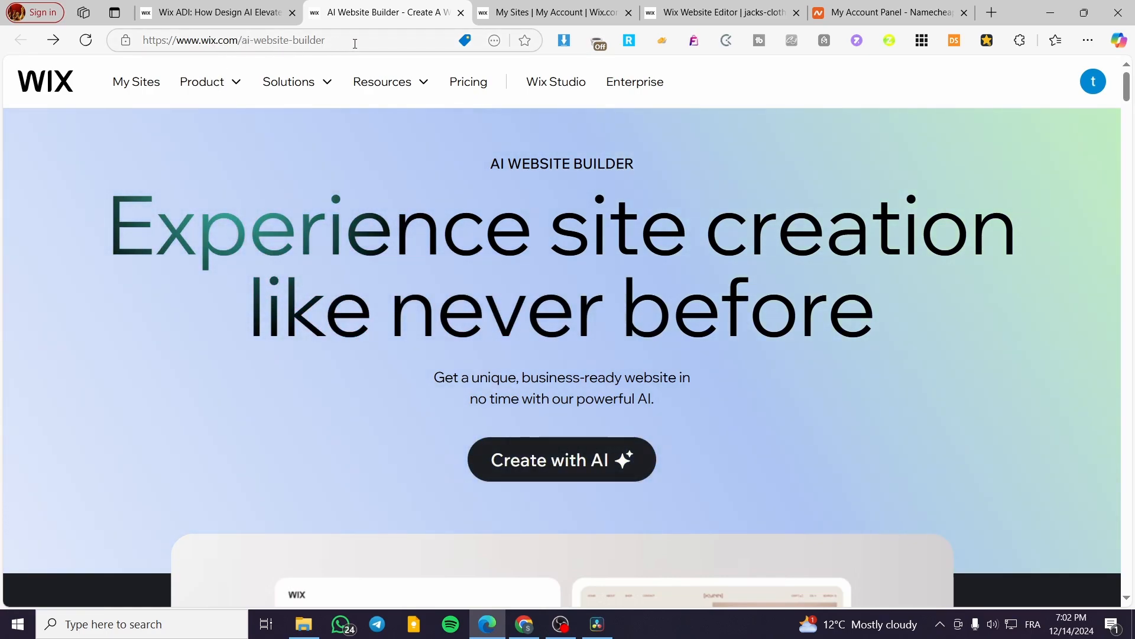
- Glance at the account's list of sites and start creating a website with AI from the AI Website Builder page
click(550, 12)
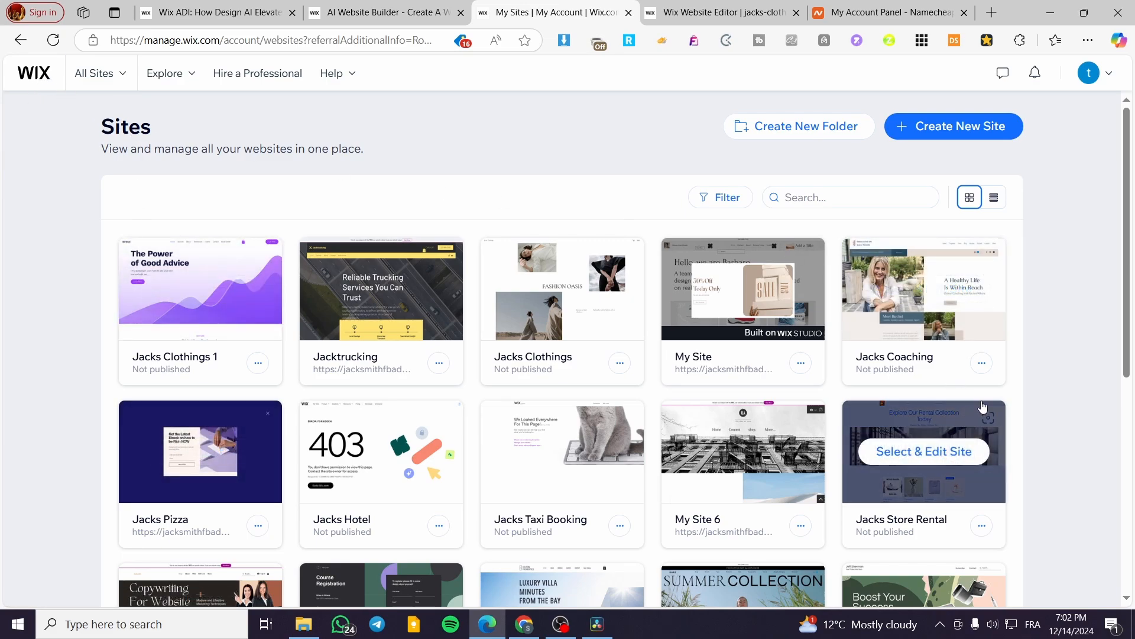
click(385, 13)
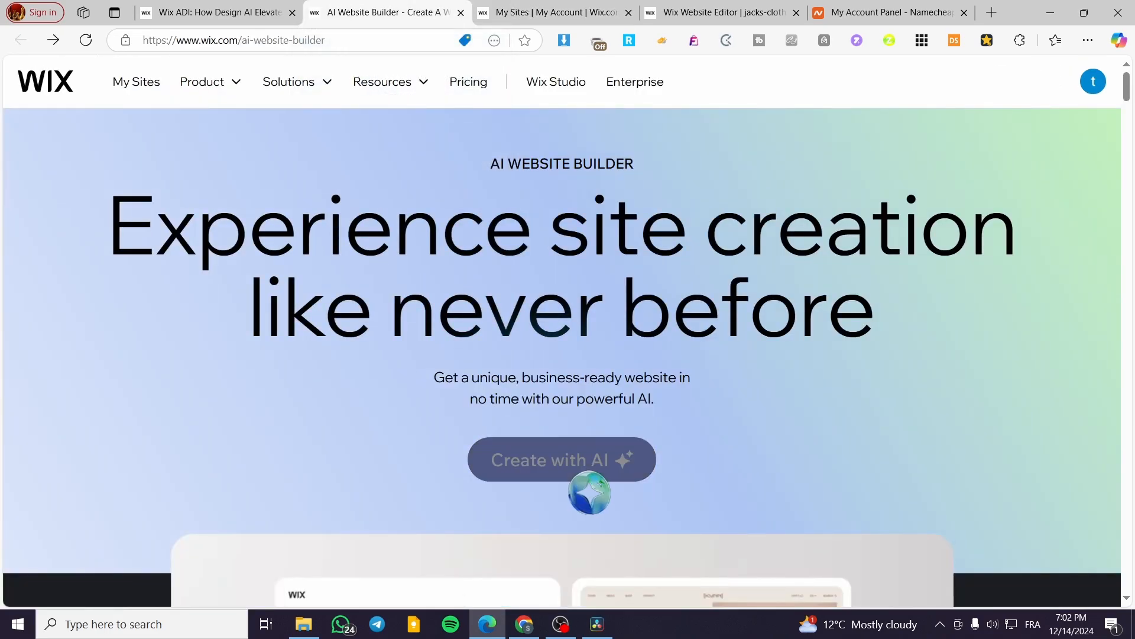
click(537, 479)
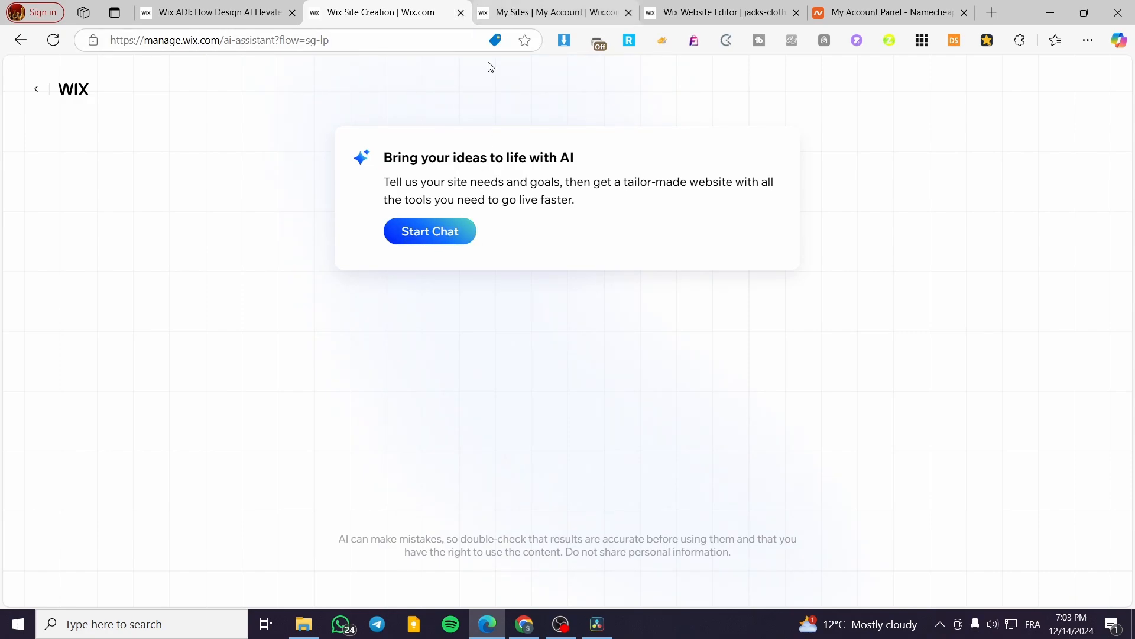
- Open the new site setup from the account's list of sites
click(589, 17)
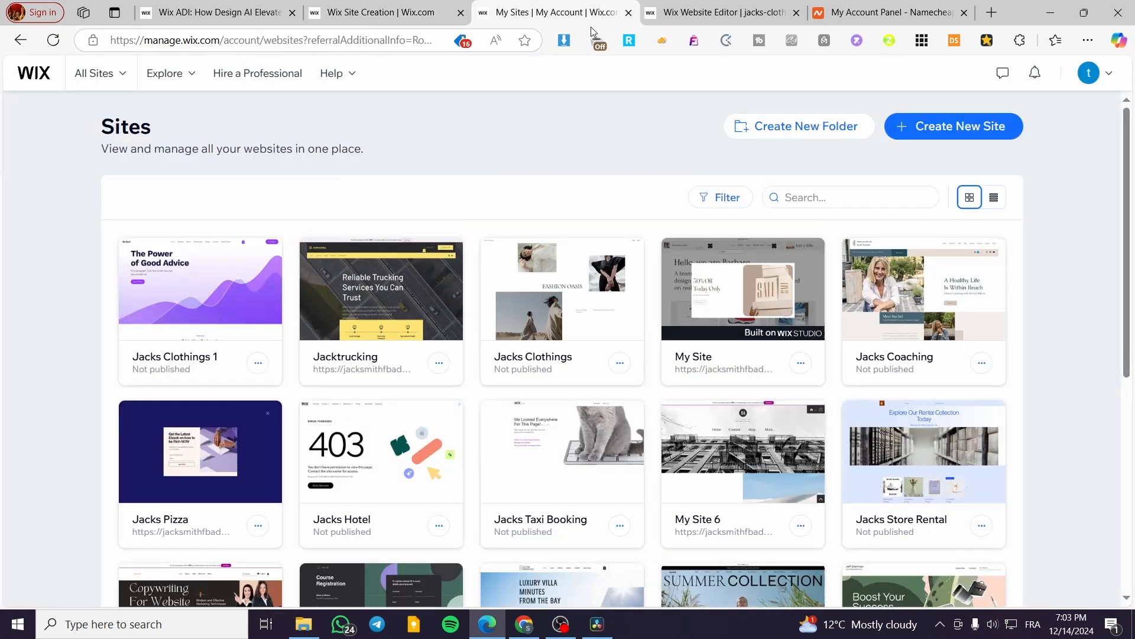
click(973, 127)
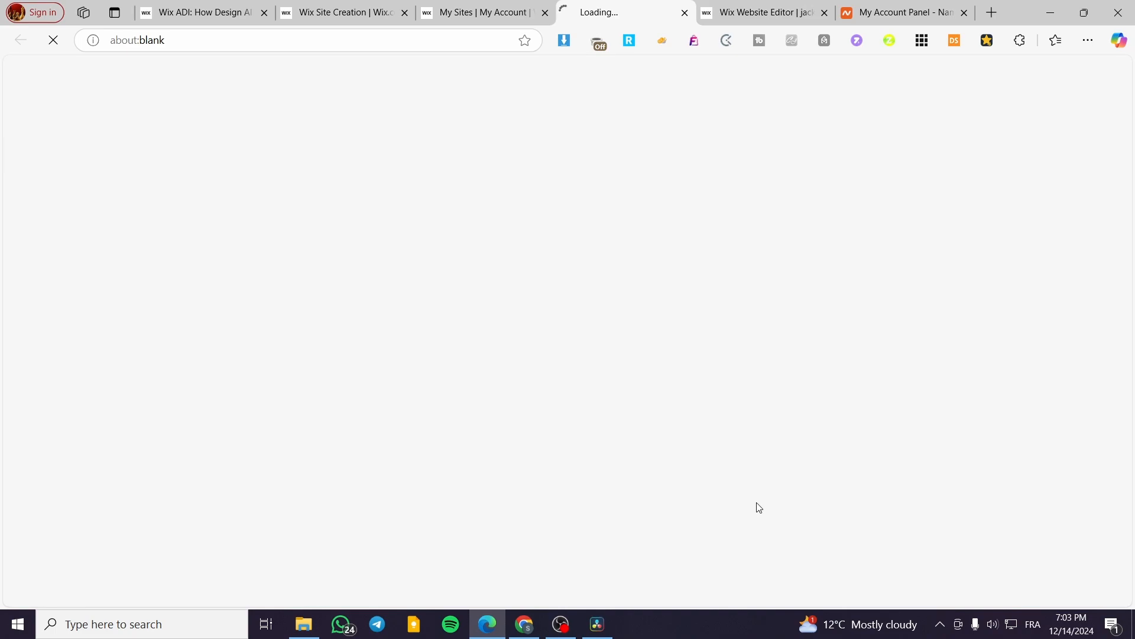
click(316, 379)
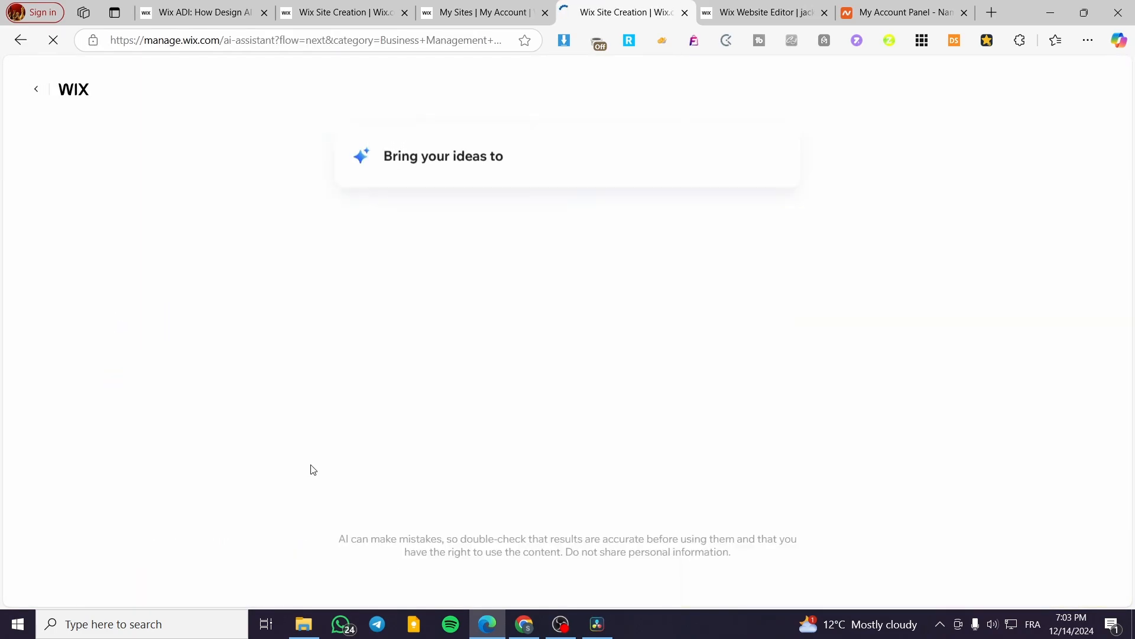
- Compare the AI chat start page from the AI Website Builder with the one opened from the account's list of sites
click(490, 8)
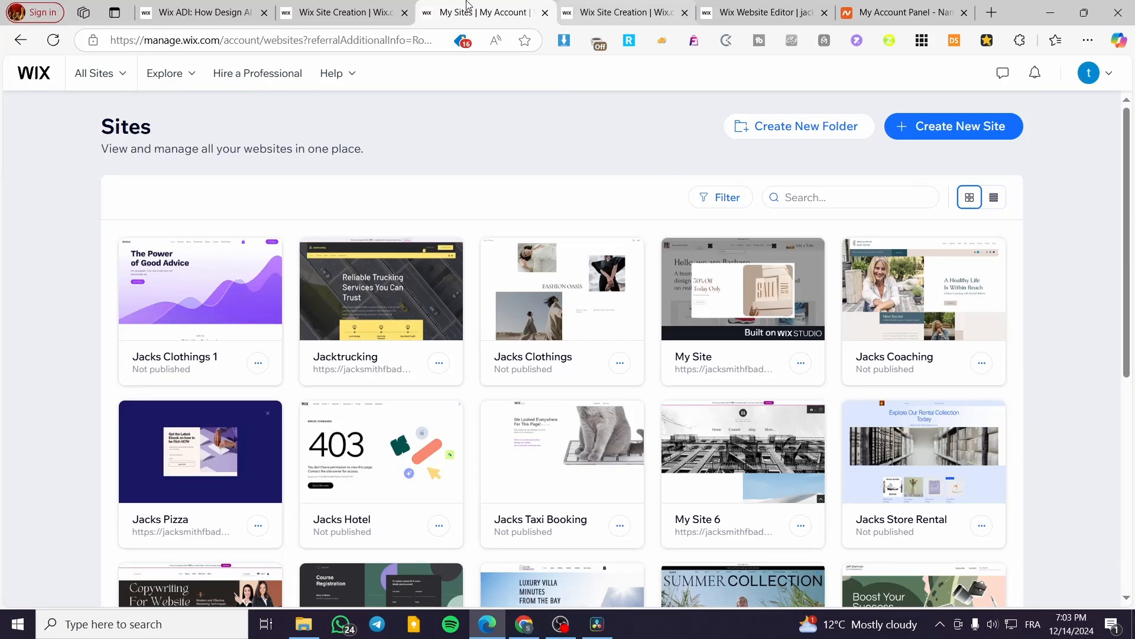
click(351, 6)
click(615, 5)
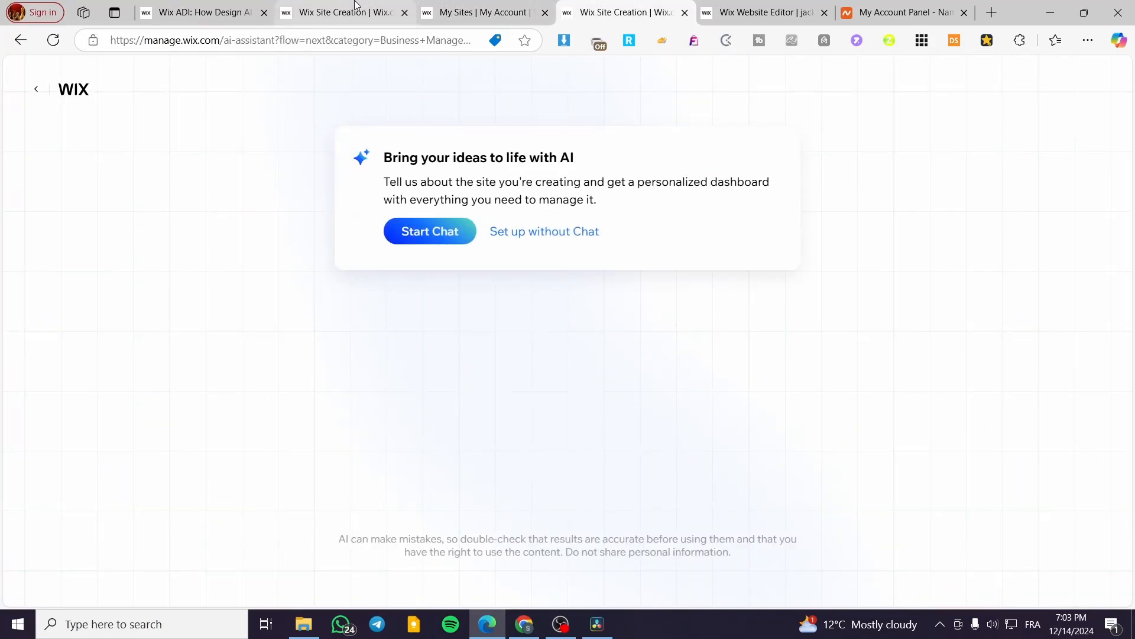
click(388, 7)
click(625, 7)
click(402, 4)
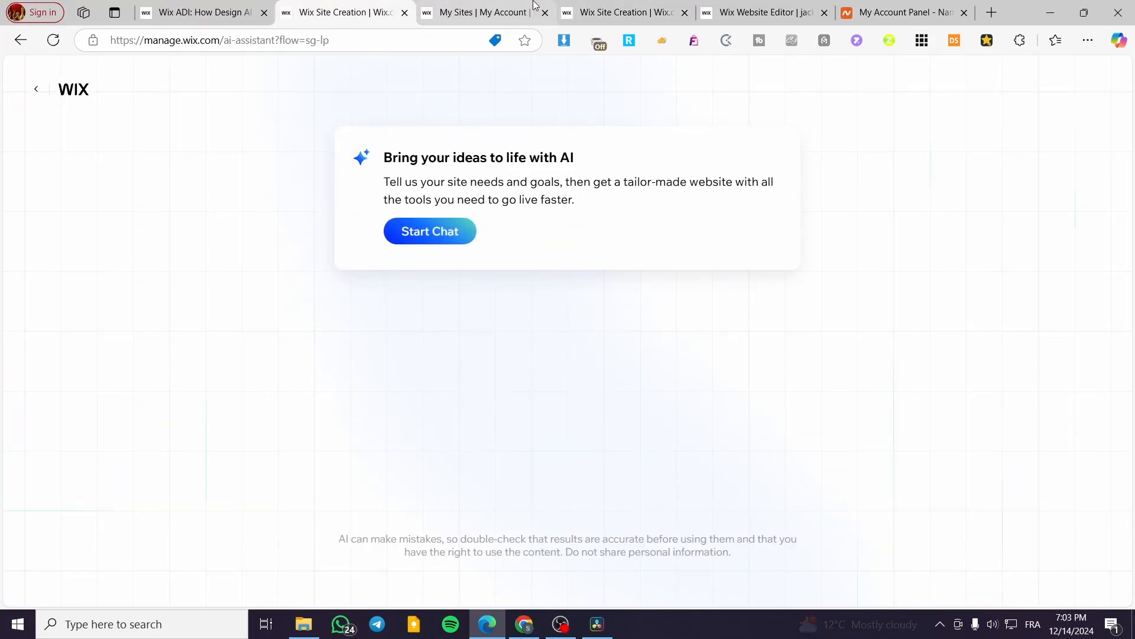
click(610, 7)
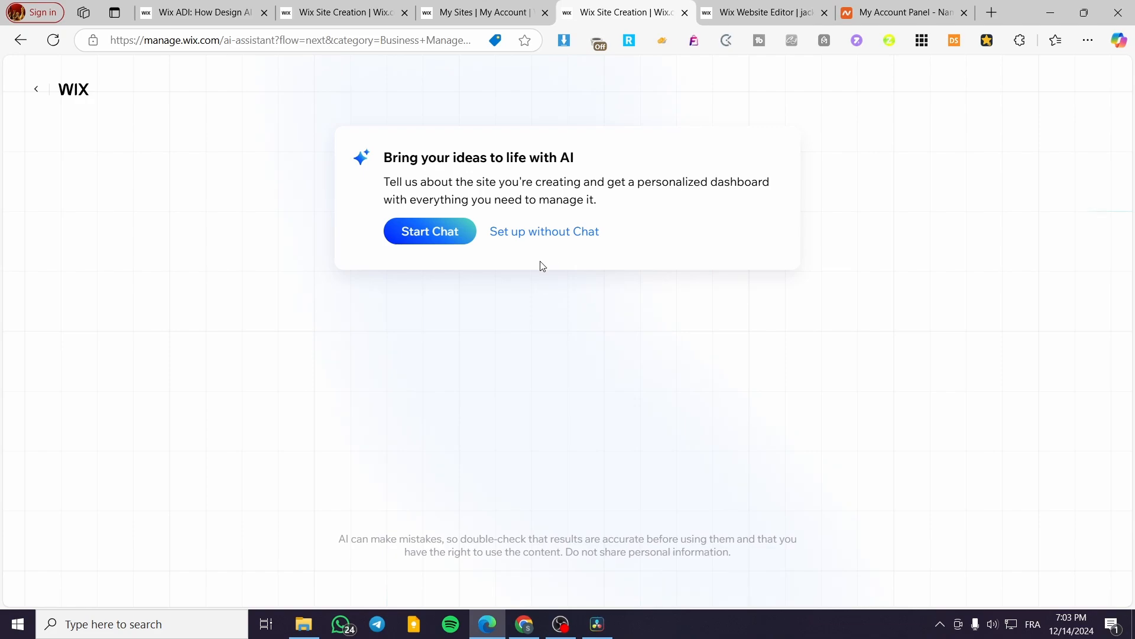
- Start the AI chat opened from the AI Website Builder and describe the site as "Clothing store"
click(390, 7)
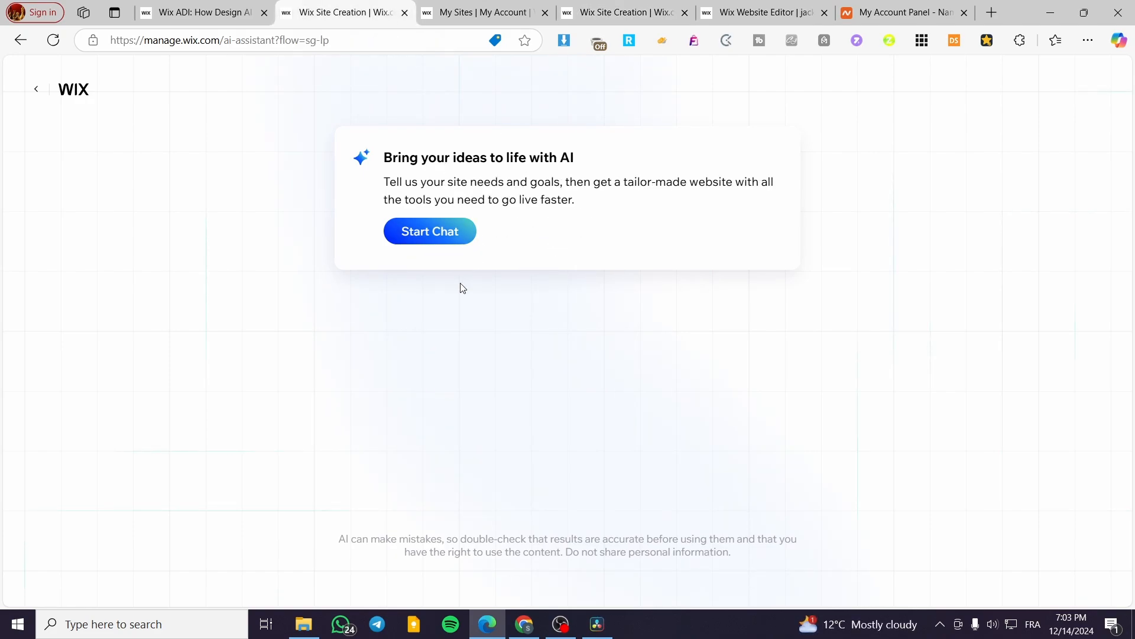
click(443, 238)
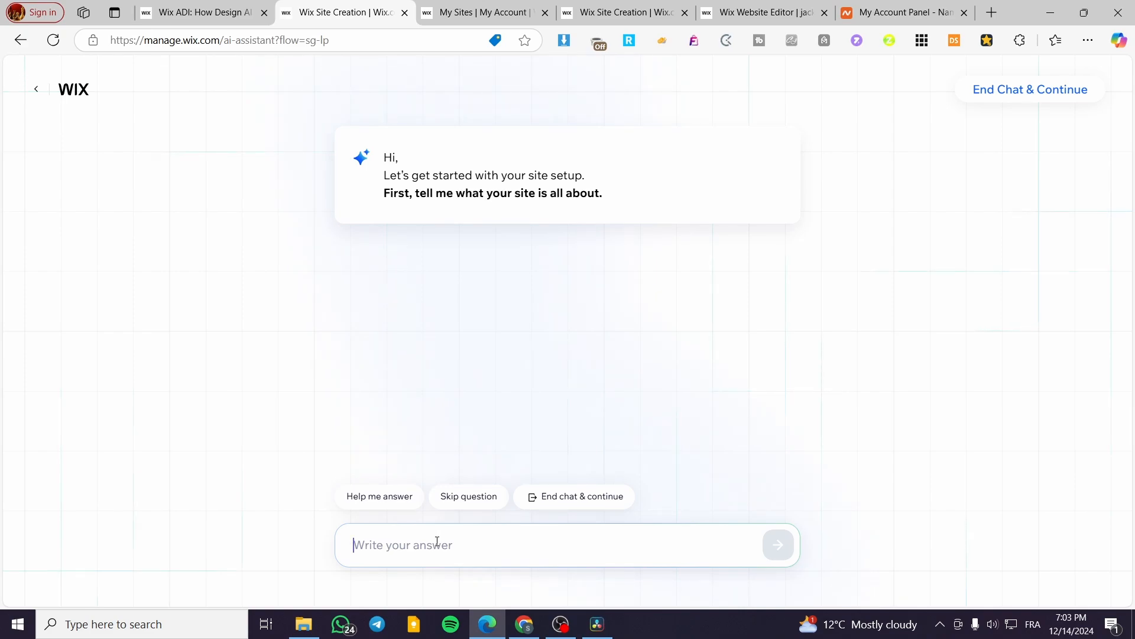
text(Clothiu)
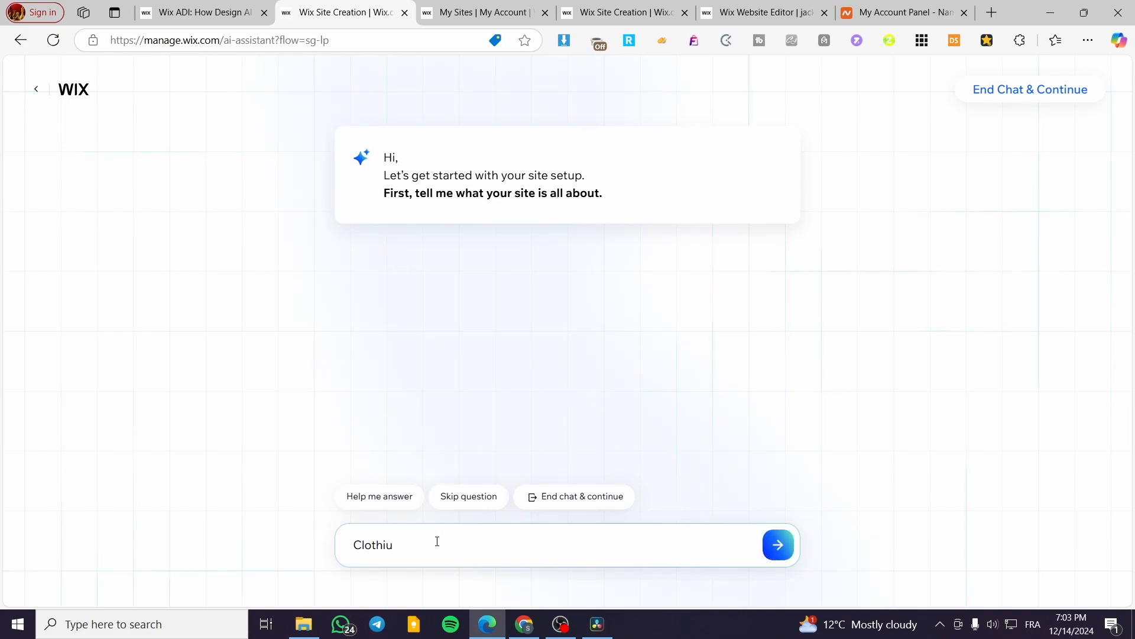
text(g webs)
key(BackSpace)
key(BackSpace)
key(BackSpace)
key(BackSpace)
key(BackSpace)
text(store)
click(781, 548)
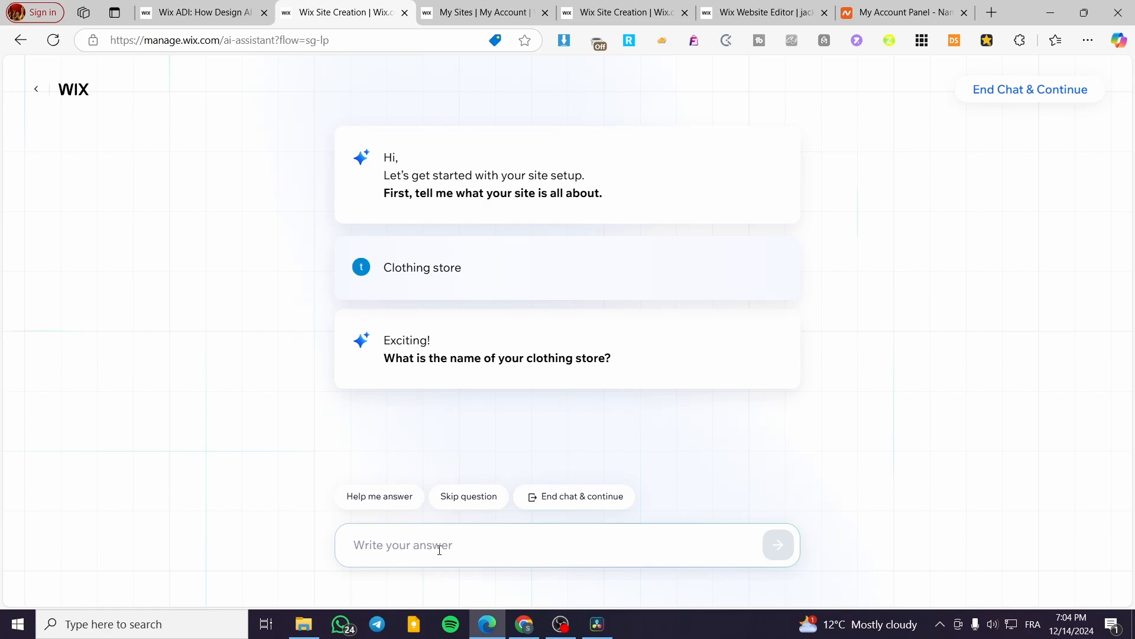
- Answer the question about the clothing store's name with "JackSmith Clothings"
text(Jack)
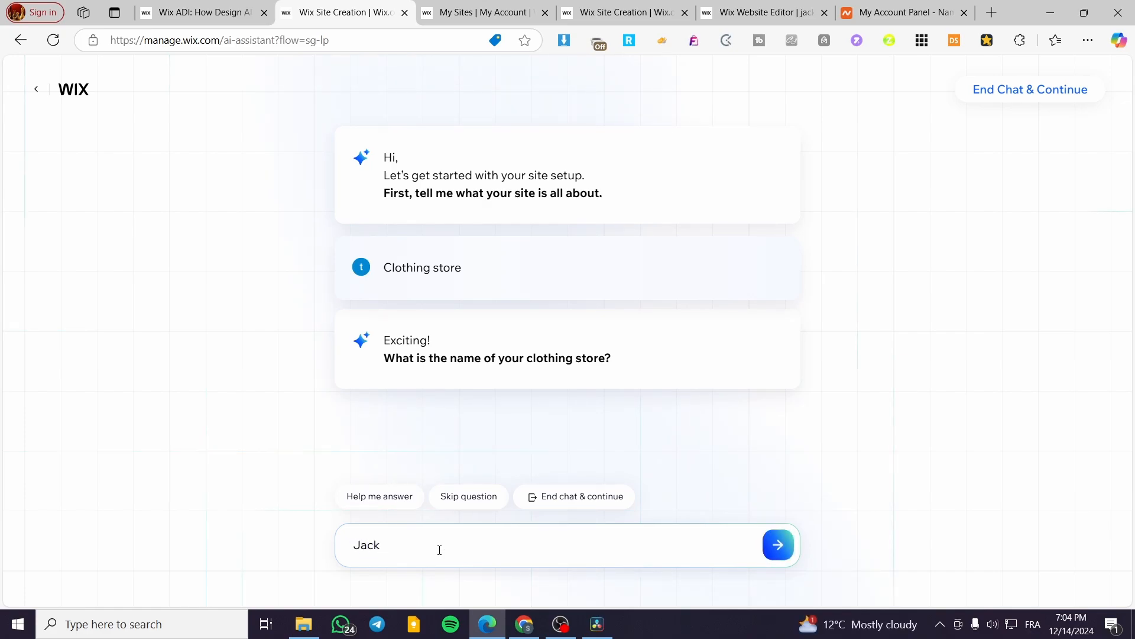
text(Smith Clothings)
click(779, 545)
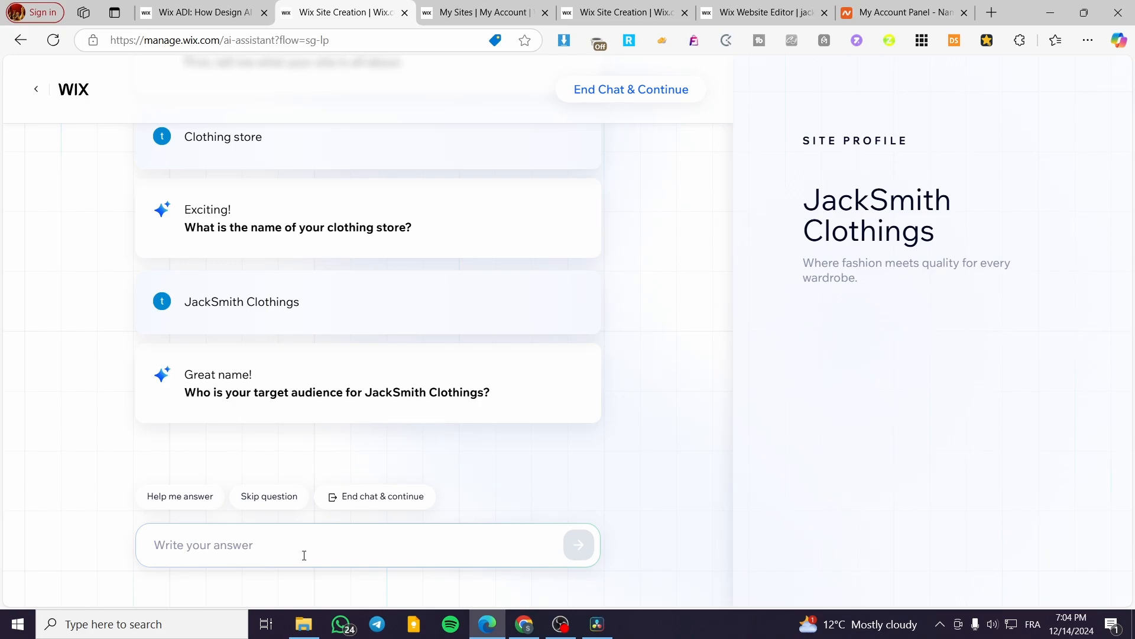
- Answer the target audience question with "we target men clothing" and the additional goals question with "no"
text(we)
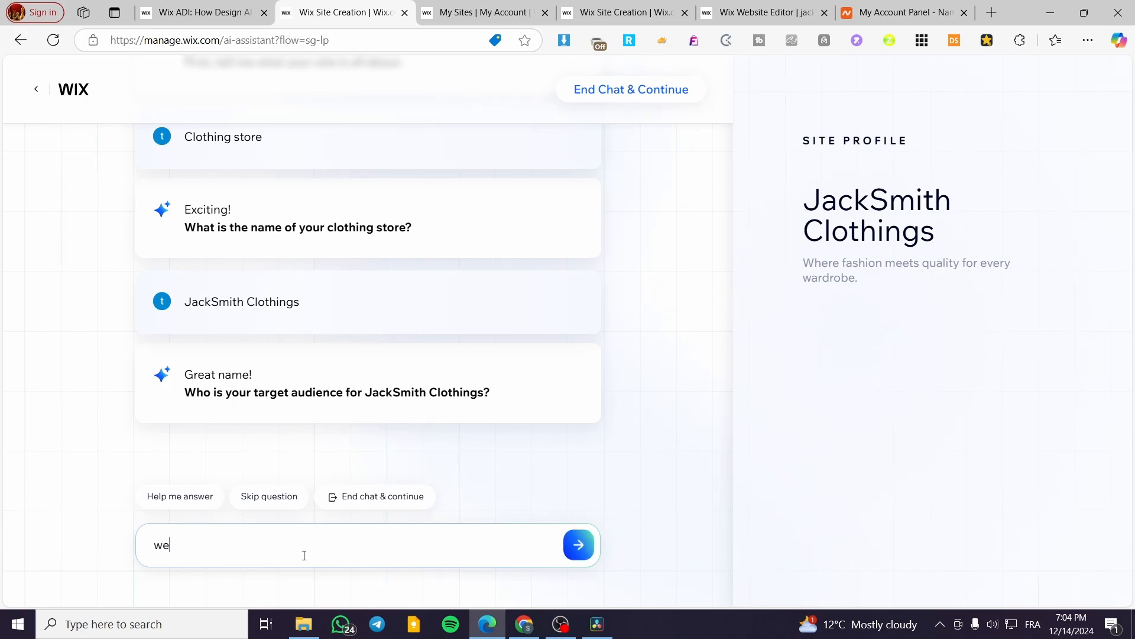
text( target w)
text(en clothing)
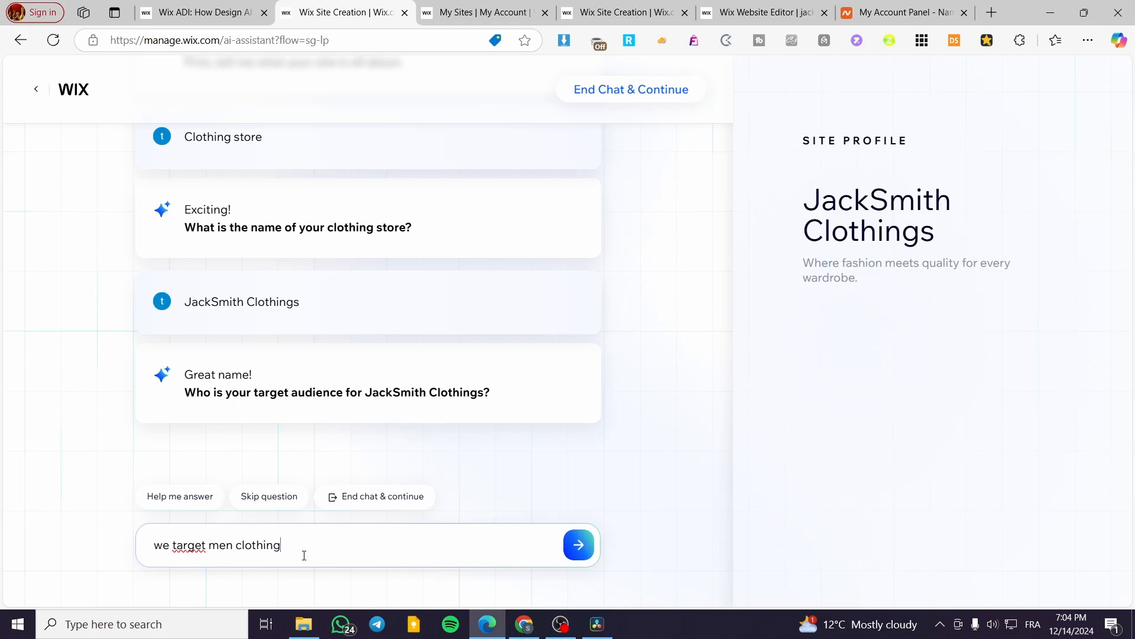
click(583, 543)
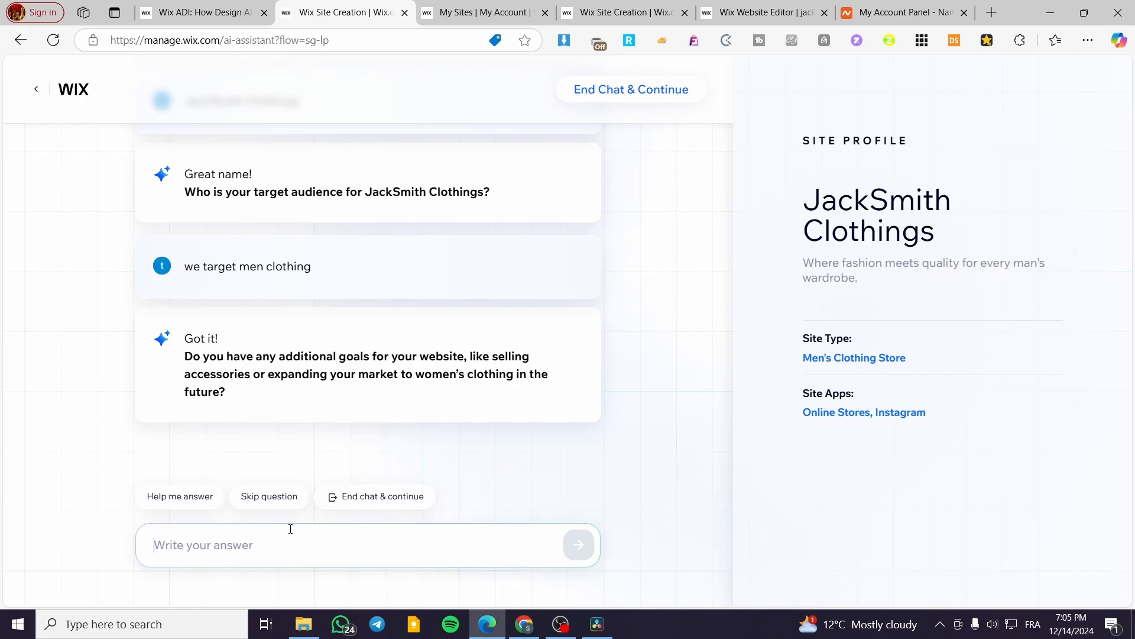
text(no)
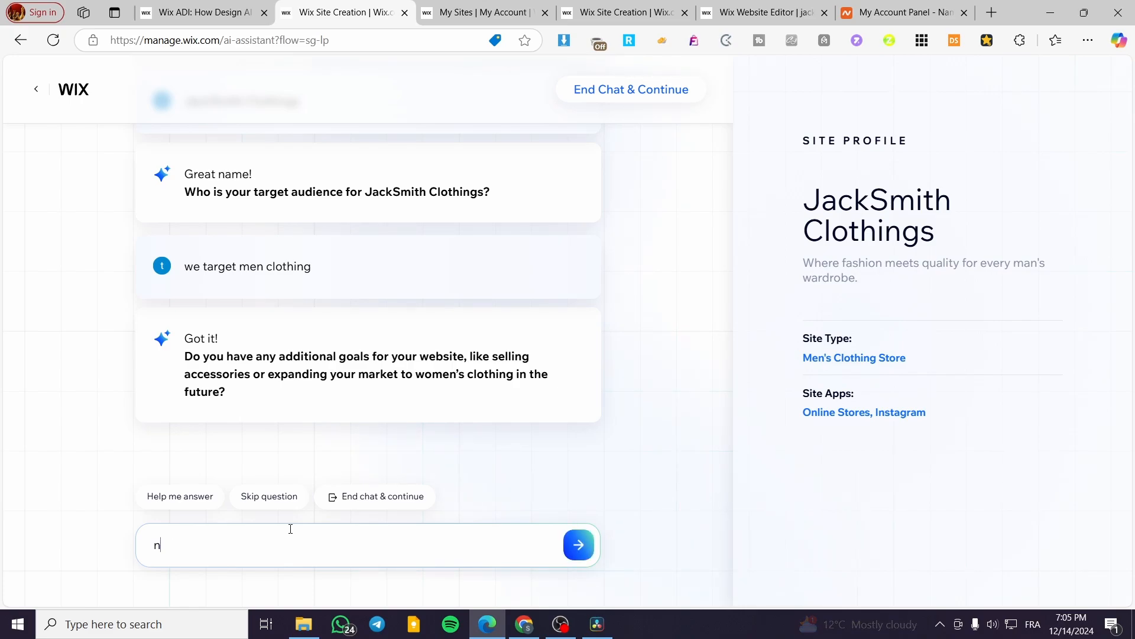
click(593, 542)
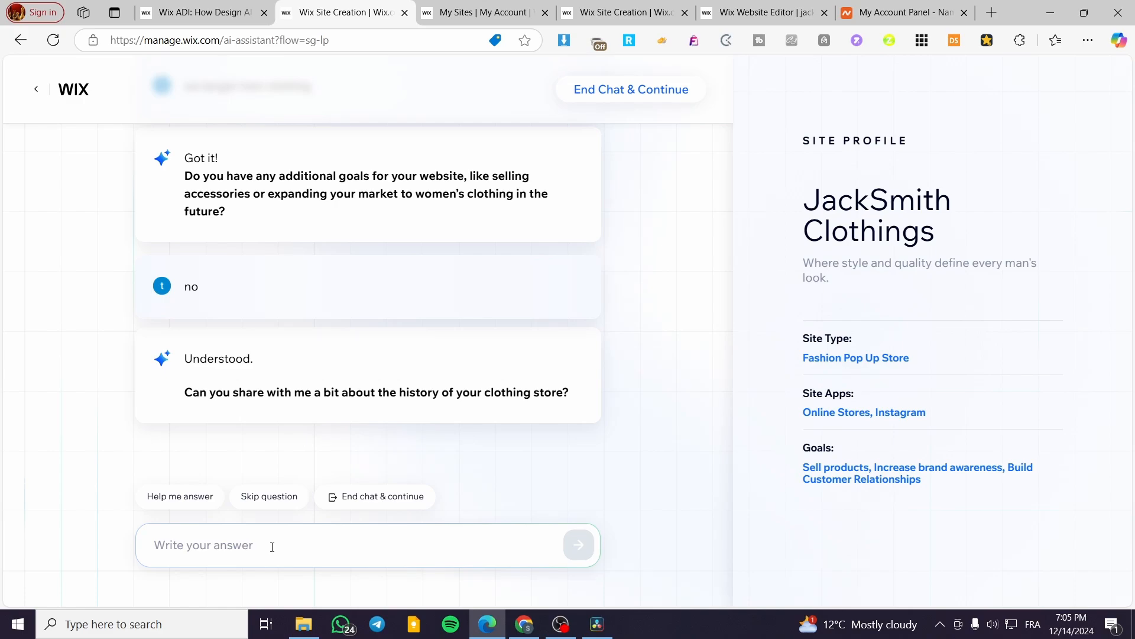
- Answer the store history question with "i had the idea of my clothing store from getting some cheap clothings and i wanted to make them better"
text(i ha)
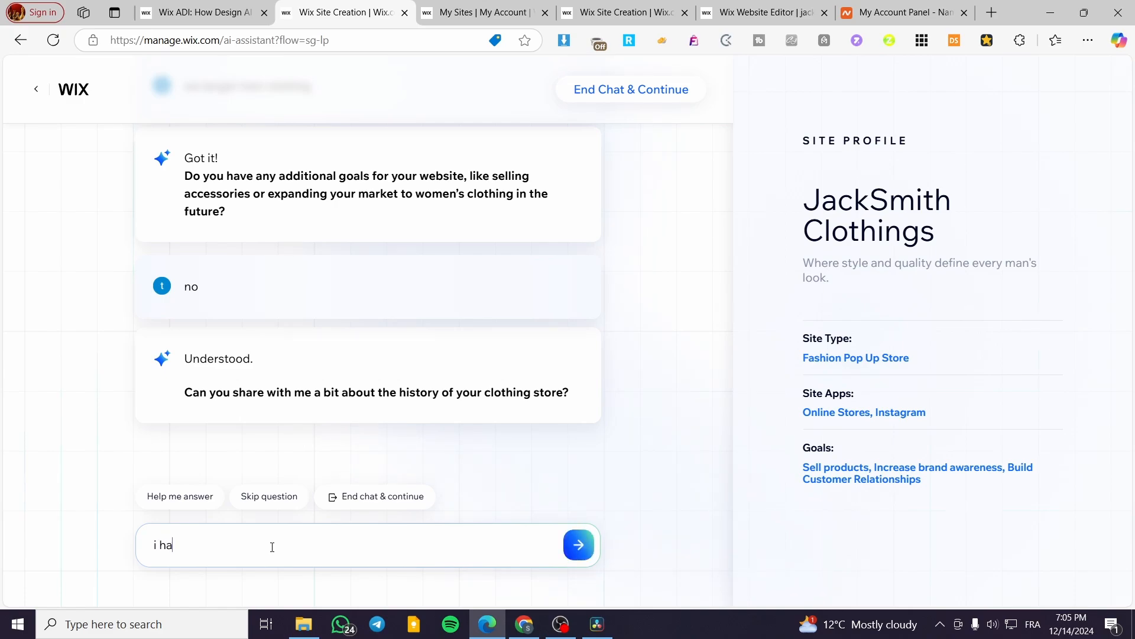
text(d the idea of my c)
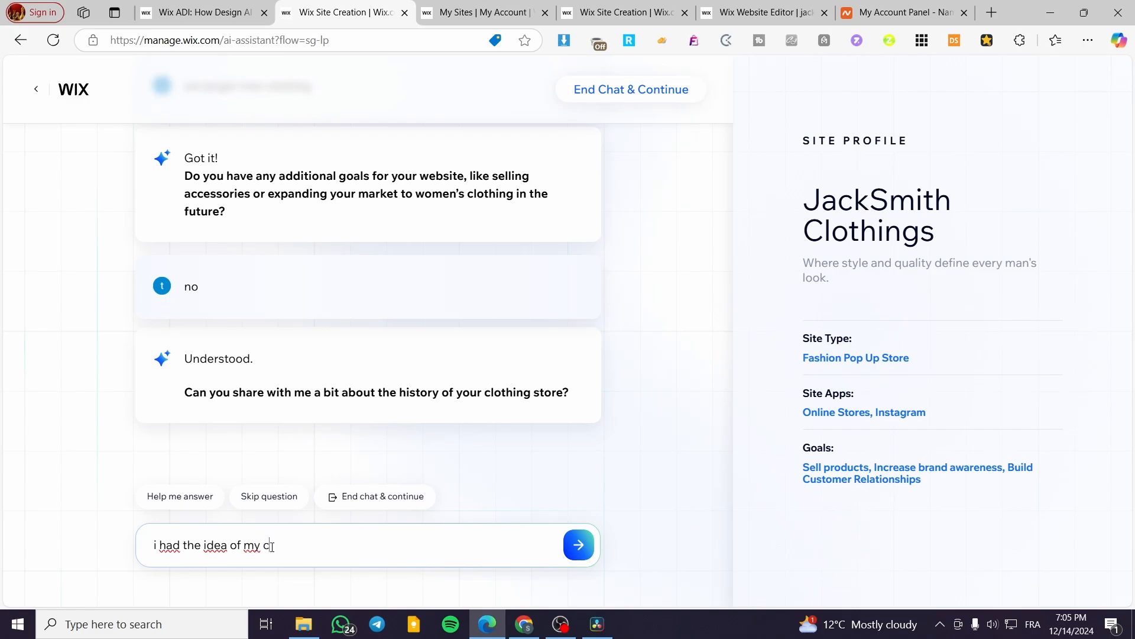
text(lothing store from )
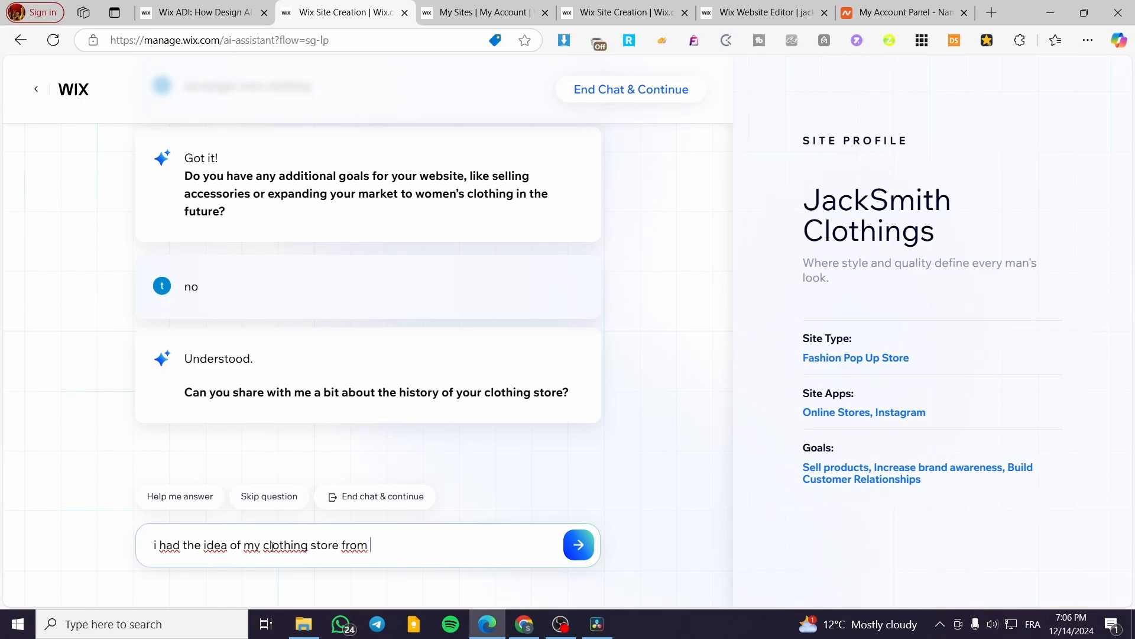
text(getting some cheap)
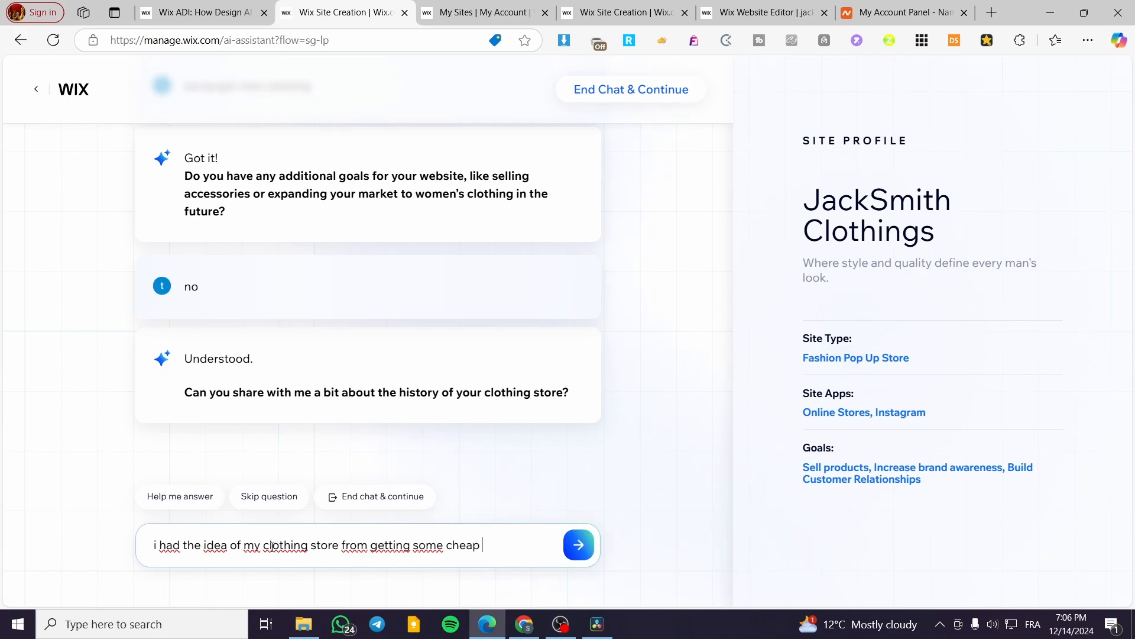
text( clothings and i want)
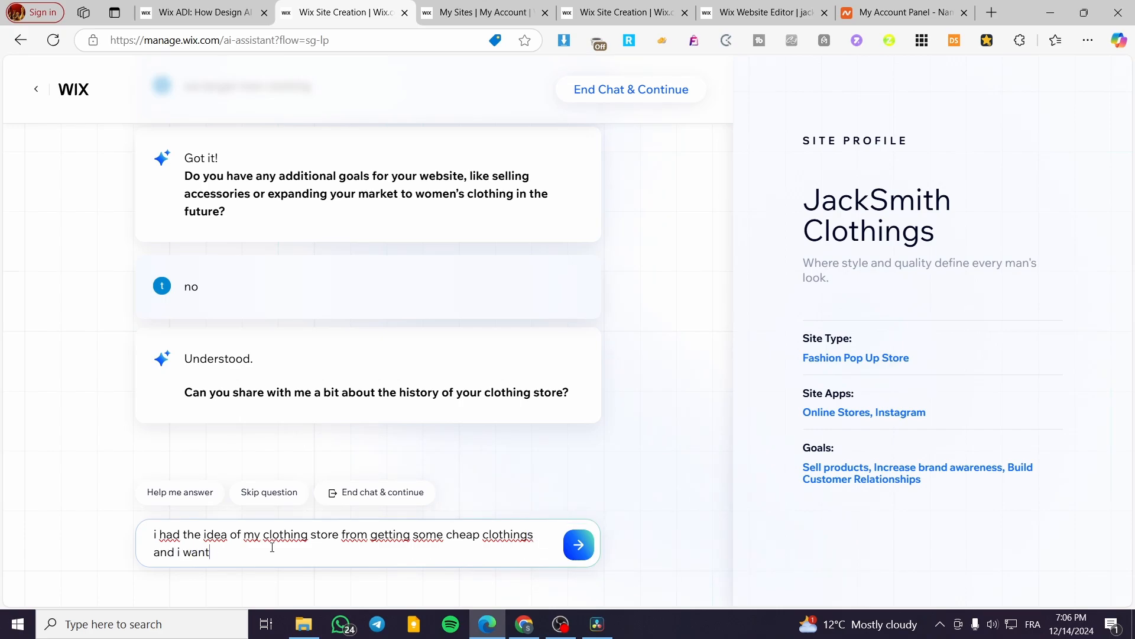
text(ed to make them)
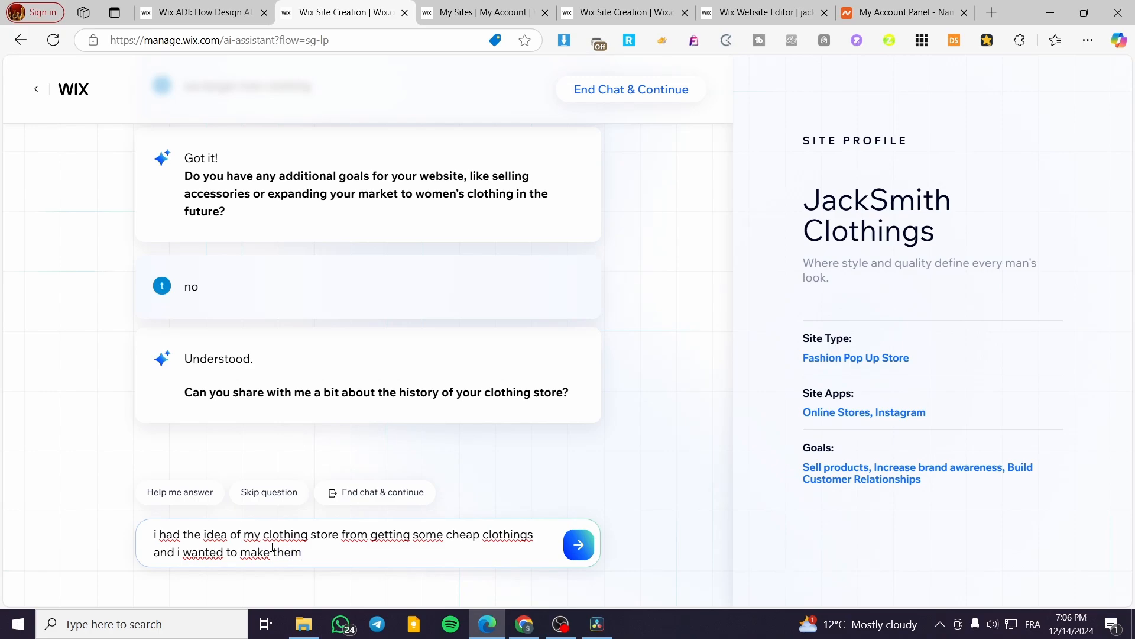
text( better)
key(Return)
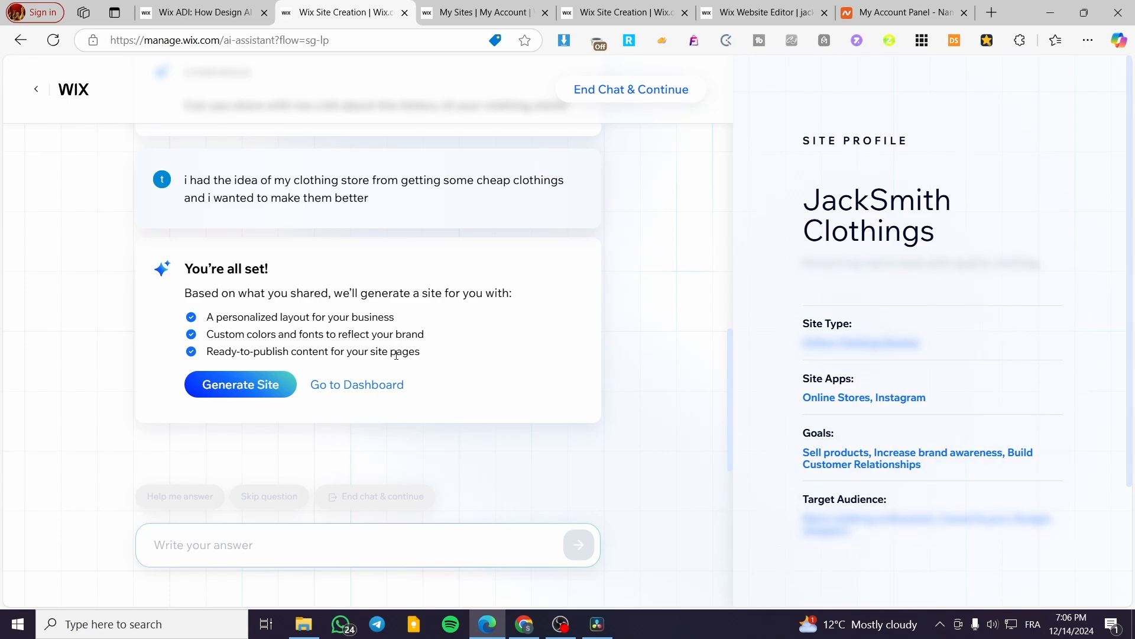
- Review the completed site profile for JackSmith Clothings and generate the site from it
scroll(925, 398, down, 3)
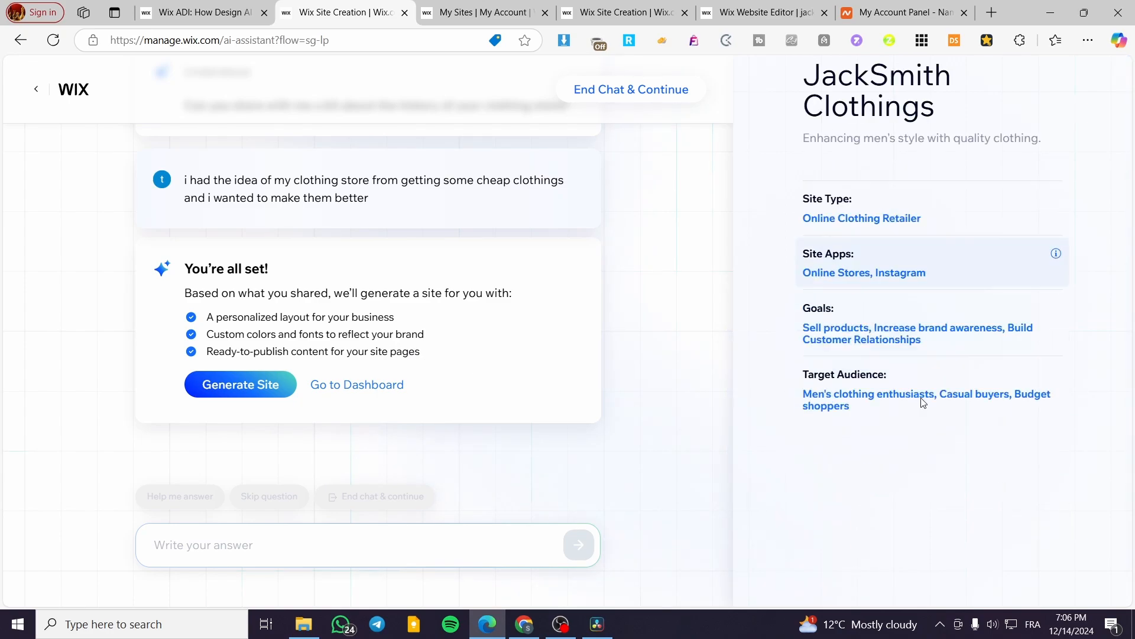
scroll(933, 401, up, 3)
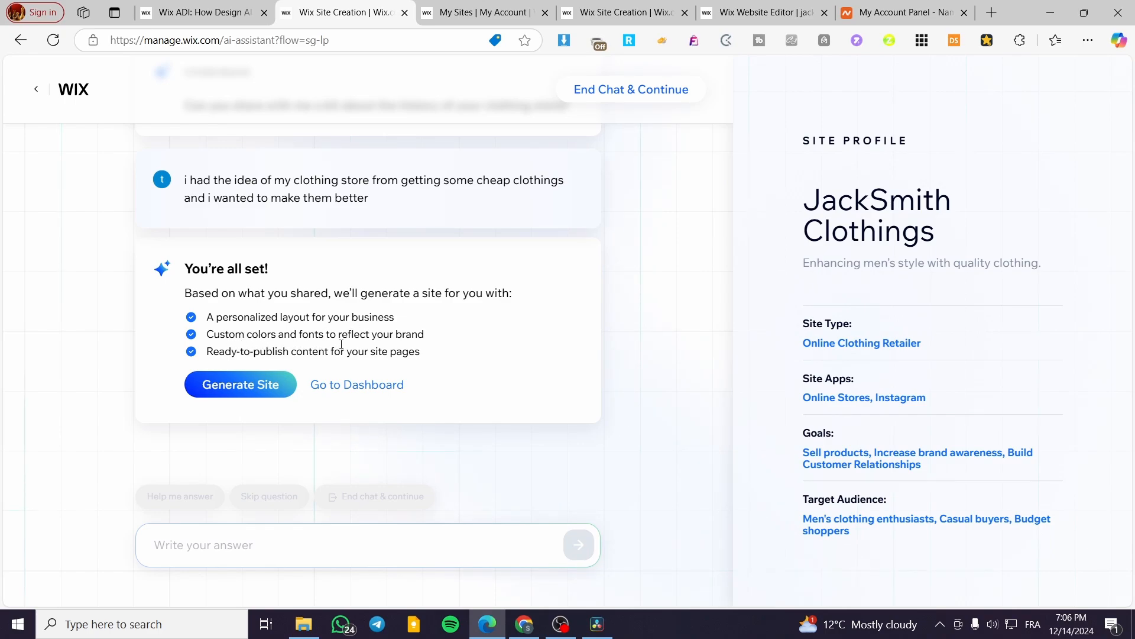
click(239, 395)
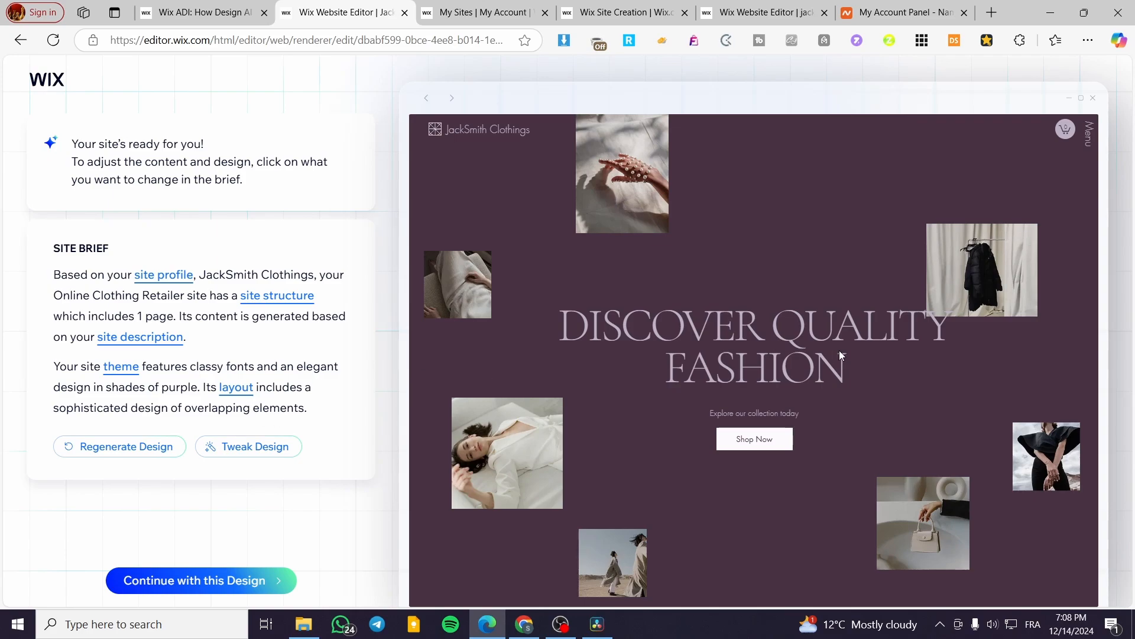
- Examine the generated design's preview from the hero area through Top Picks, Special Offers and About Our Store to Follow Us
scroll(831, 353, down, 4)
scroll(707, 391, up, 4)
scroll(848, 187, down, 4)
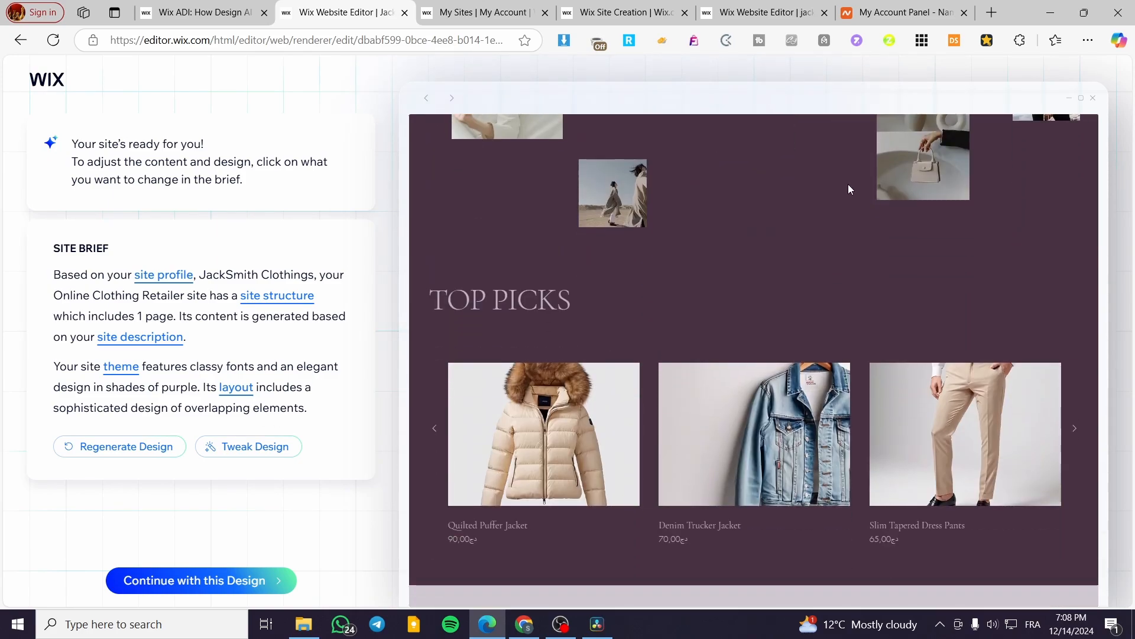
scroll(817, 381, up, 4)
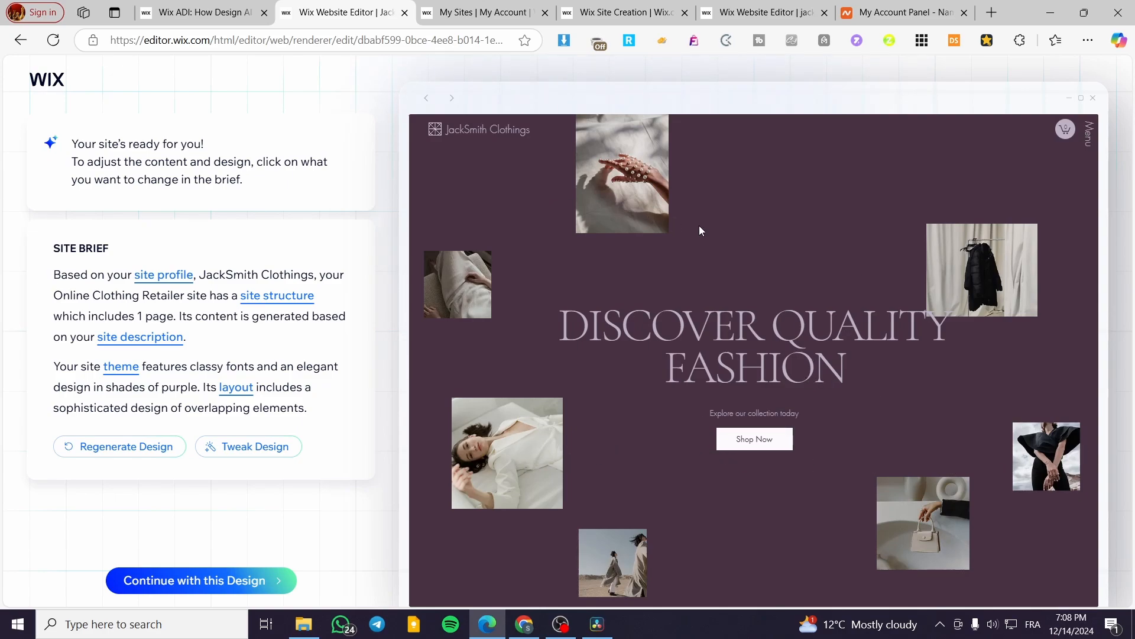
scroll(865, 287, down, 6)
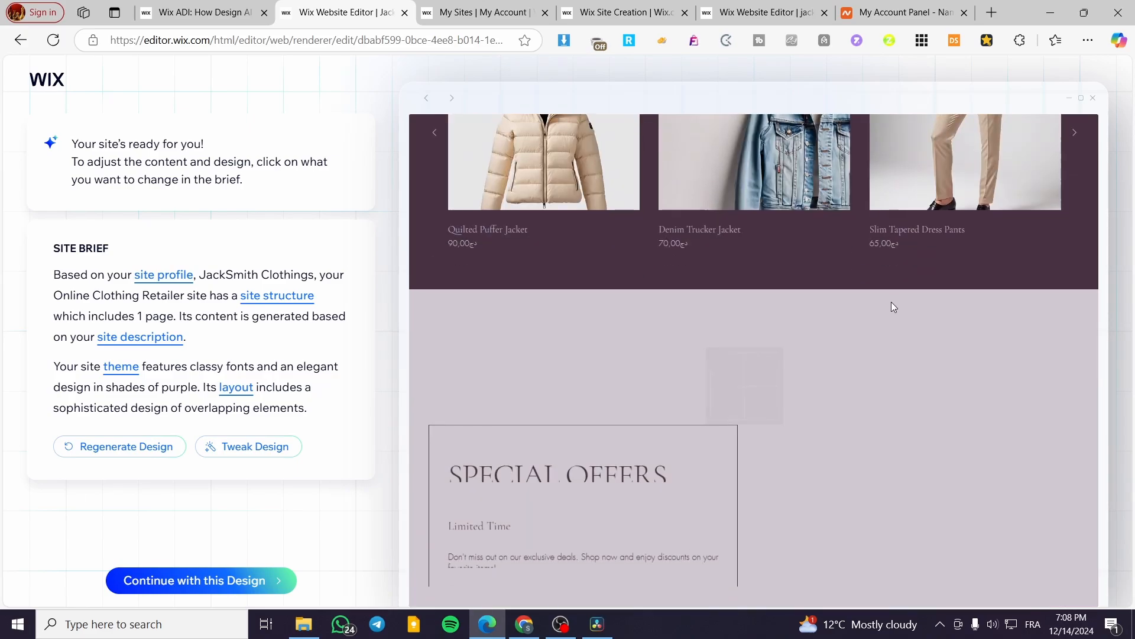
scroll(892, 302, up, 3)
scroll(892, 304, down, 8)
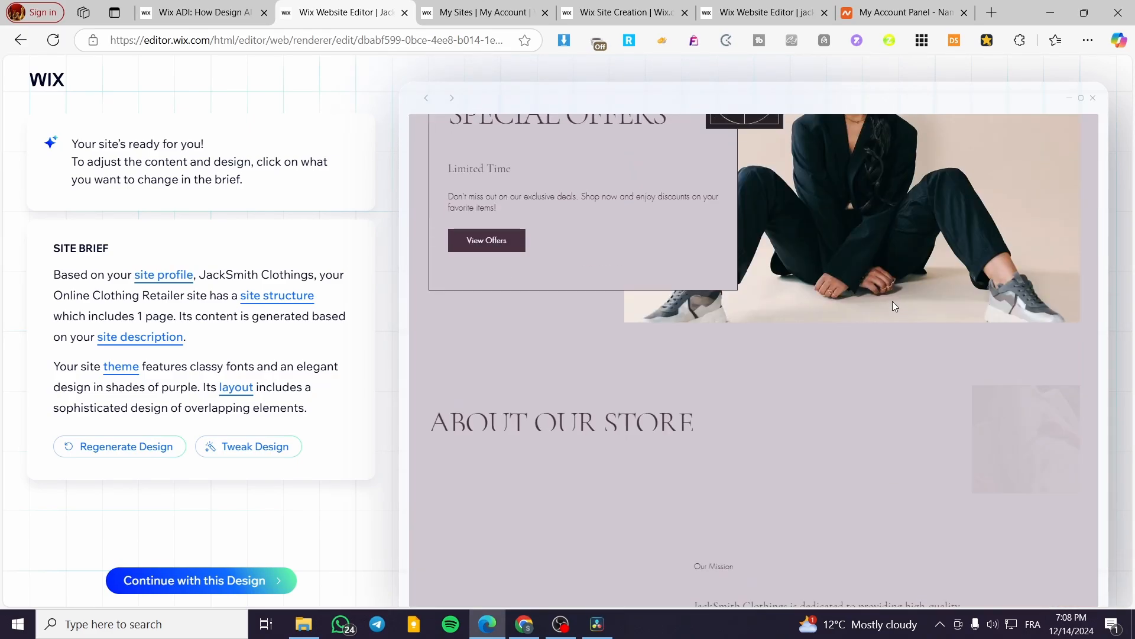
scroll(892, 300, down, 4)
scroll(892, 304, down, 4)
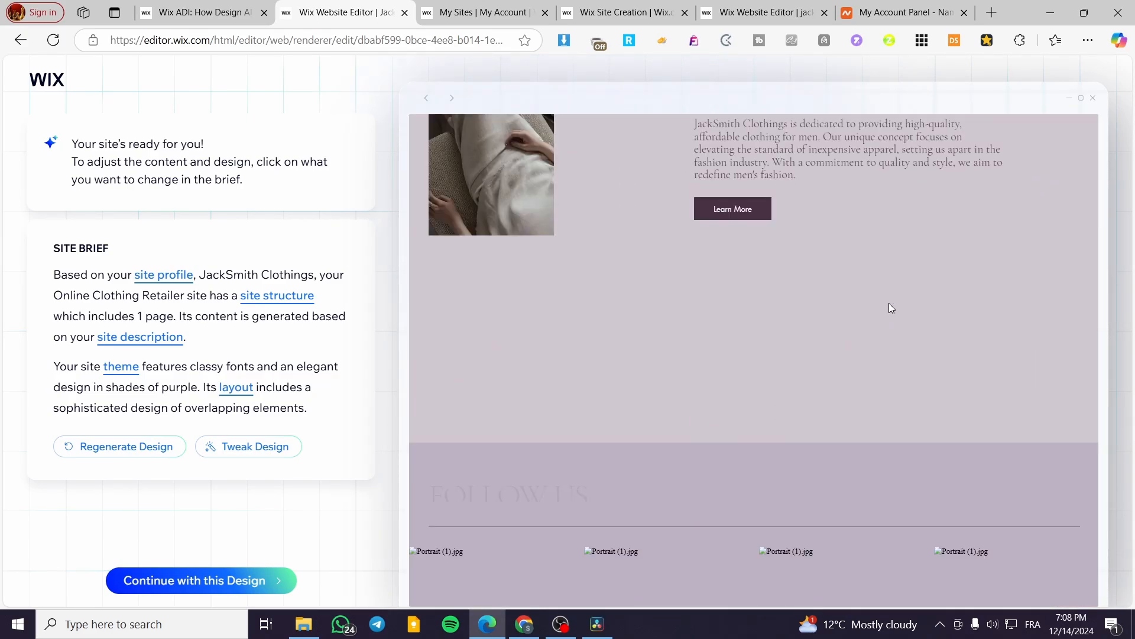
scroll(891, 307, up, 10)
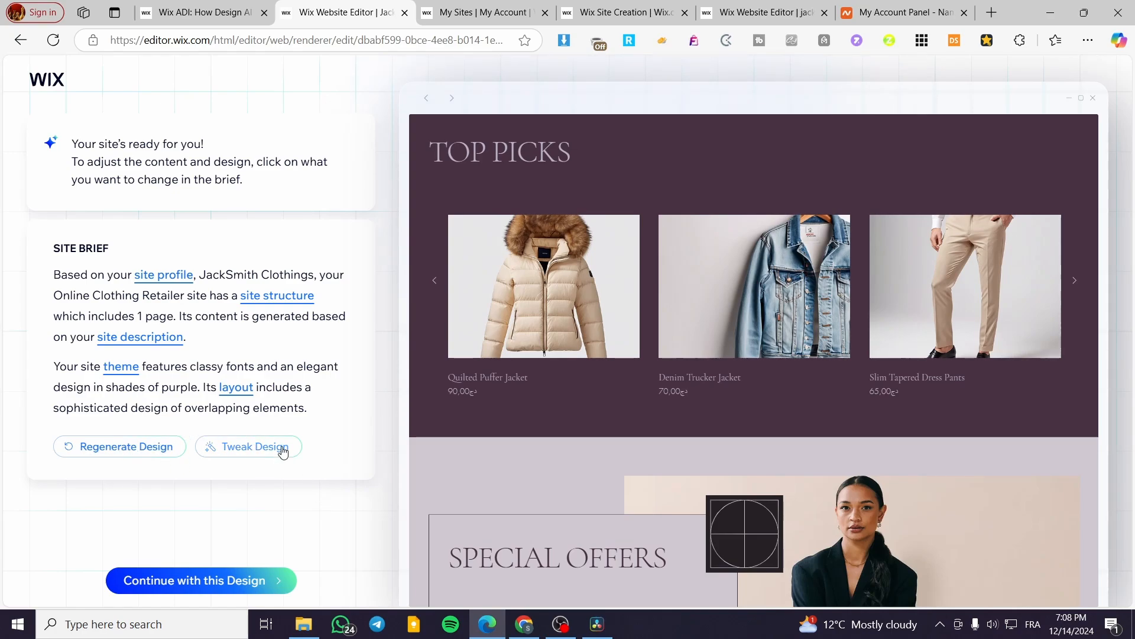
- Tweak the generated design to get a second version and review its hero, Top Picks and Special Offers sections
click(283, 451)
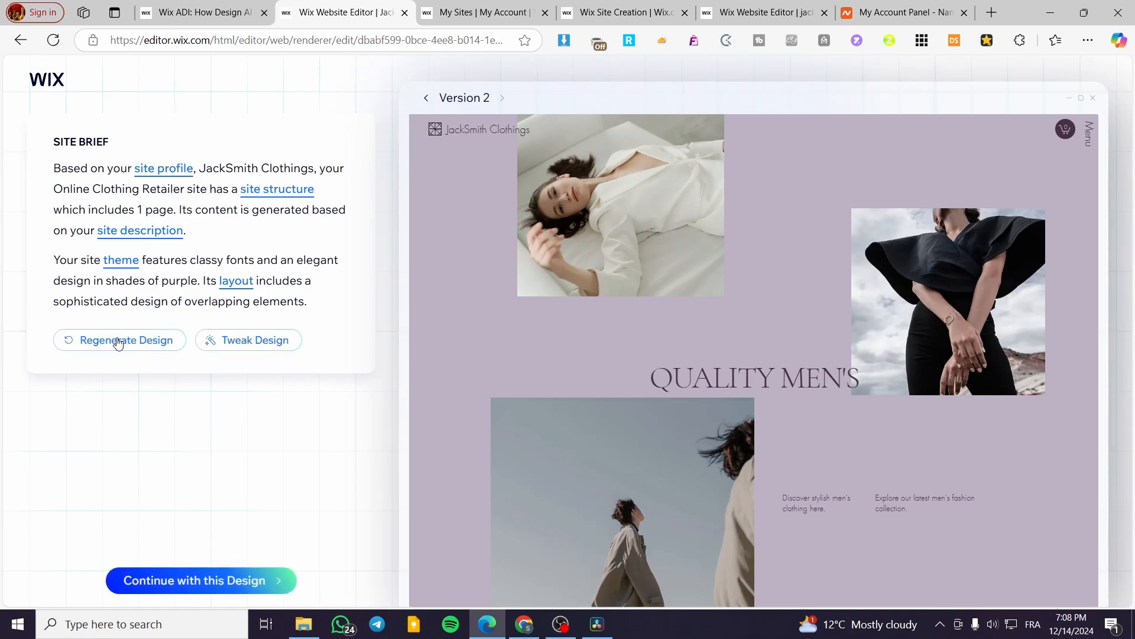
scroll(784, 331, down, 5)
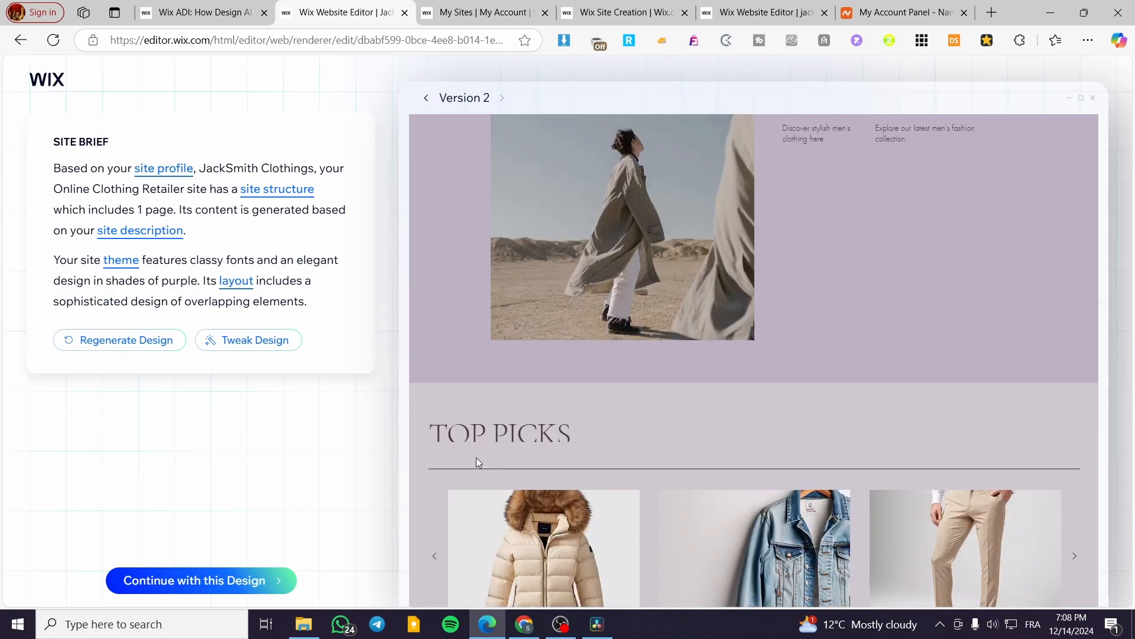
scroll(479, 464, down, 5)
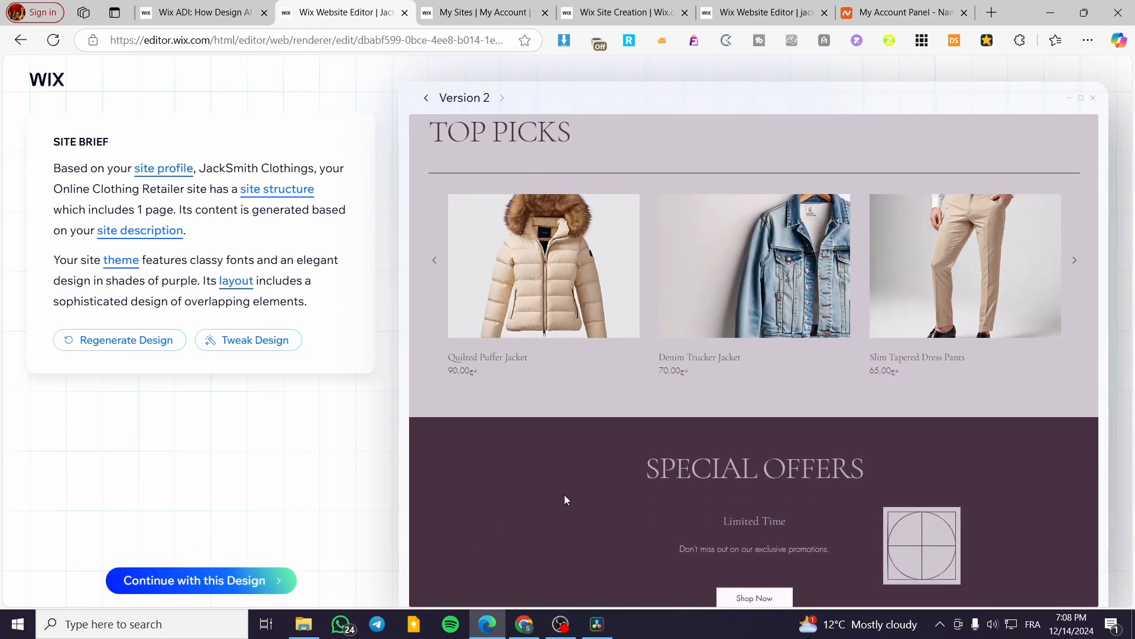
scroll(416, 483, up, 10)
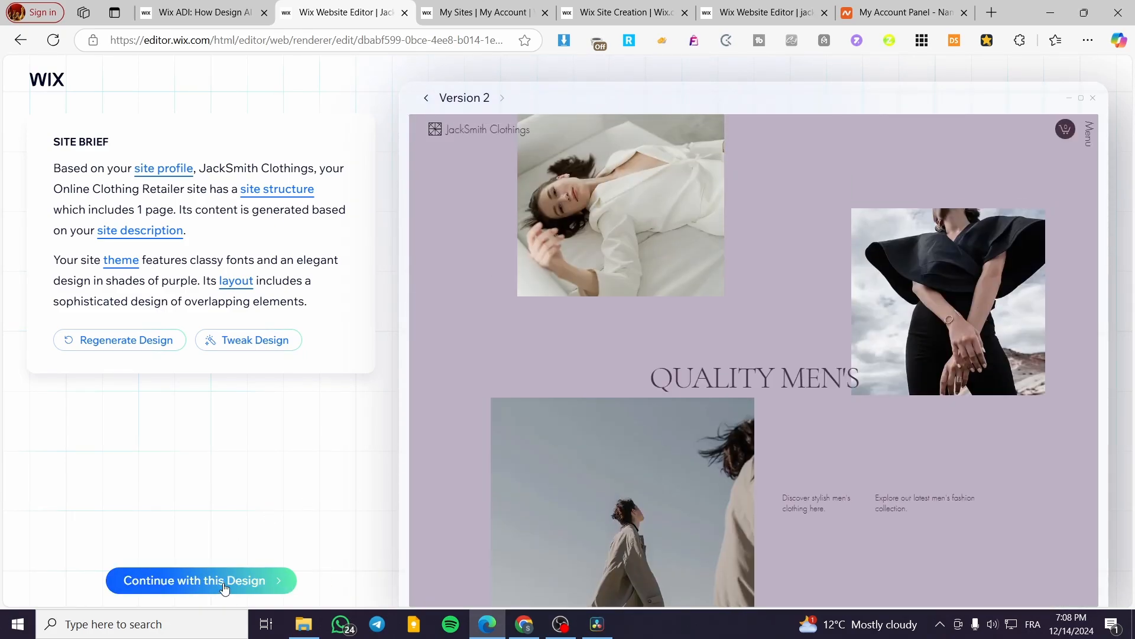
- Accept the Version 2 design, continue to the editor without choosing a domain, and dismiss the feedback request
click(224, 581)
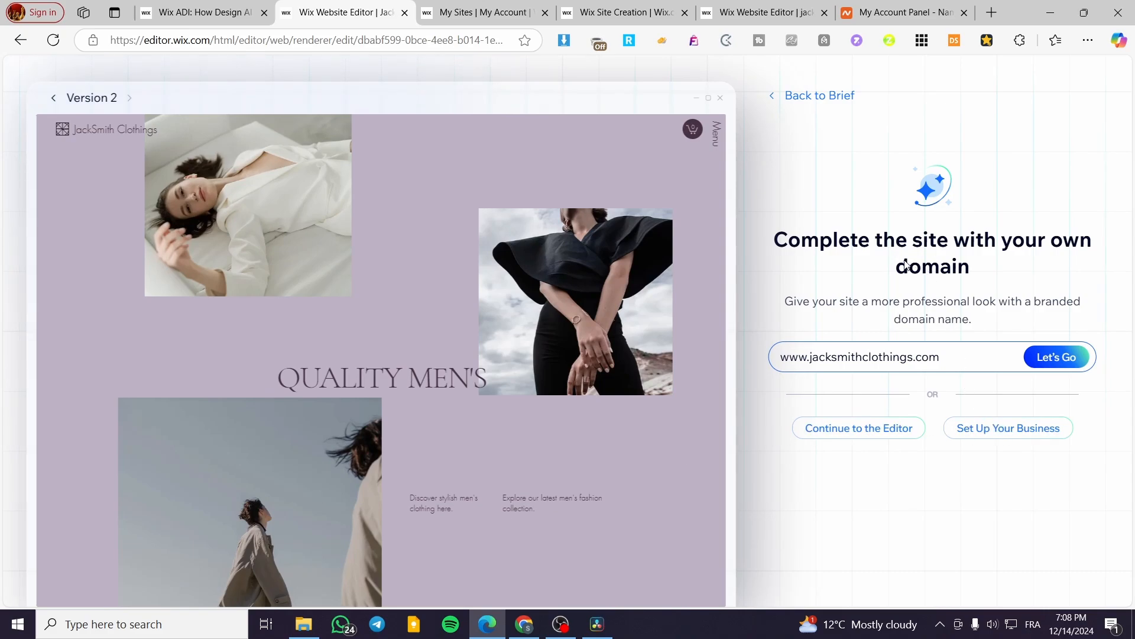
click(876, 431)
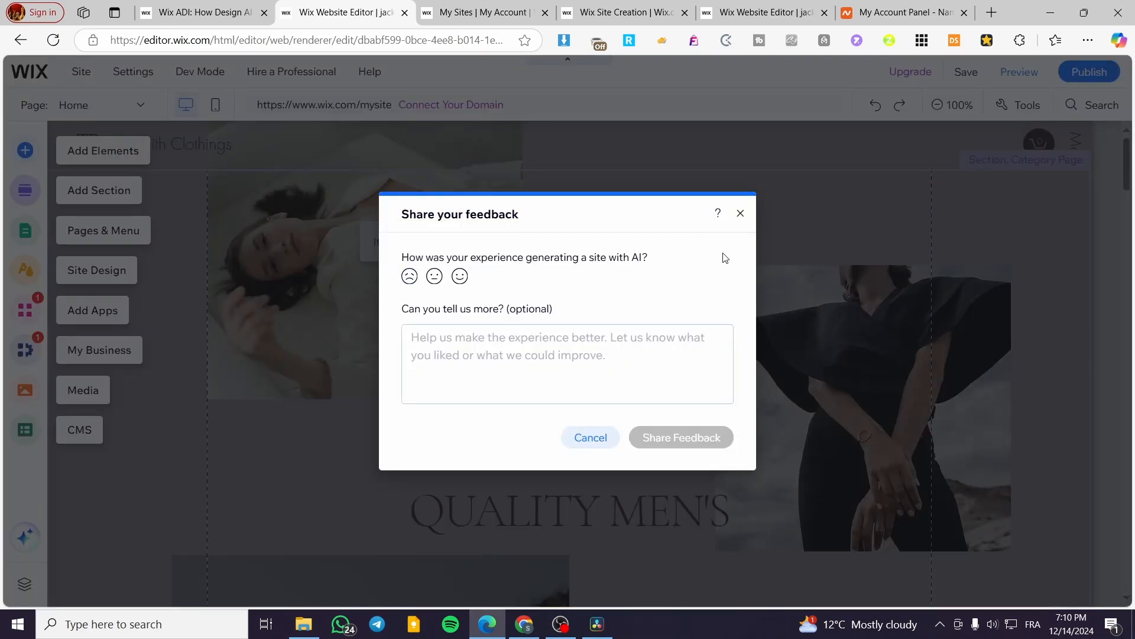
click(741, 213)
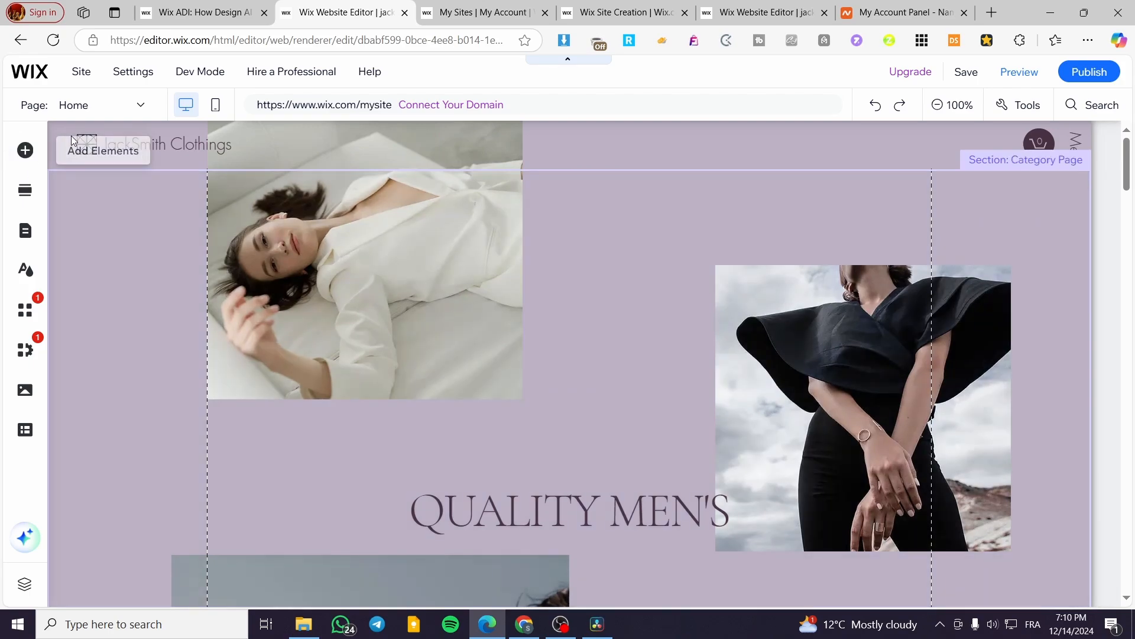
- Examine the Home page's sections in the editor, including the product list, the Special Offers vector art and the Instagram section
scroll(613, 264, down, 5)
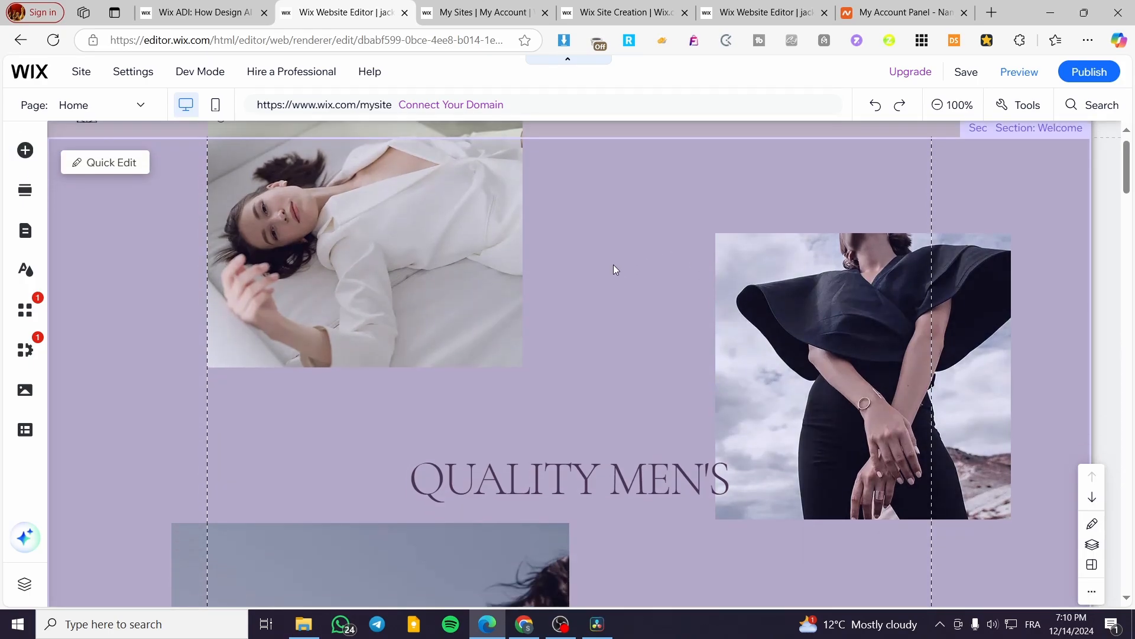
scroll(435, 272, up, 5)
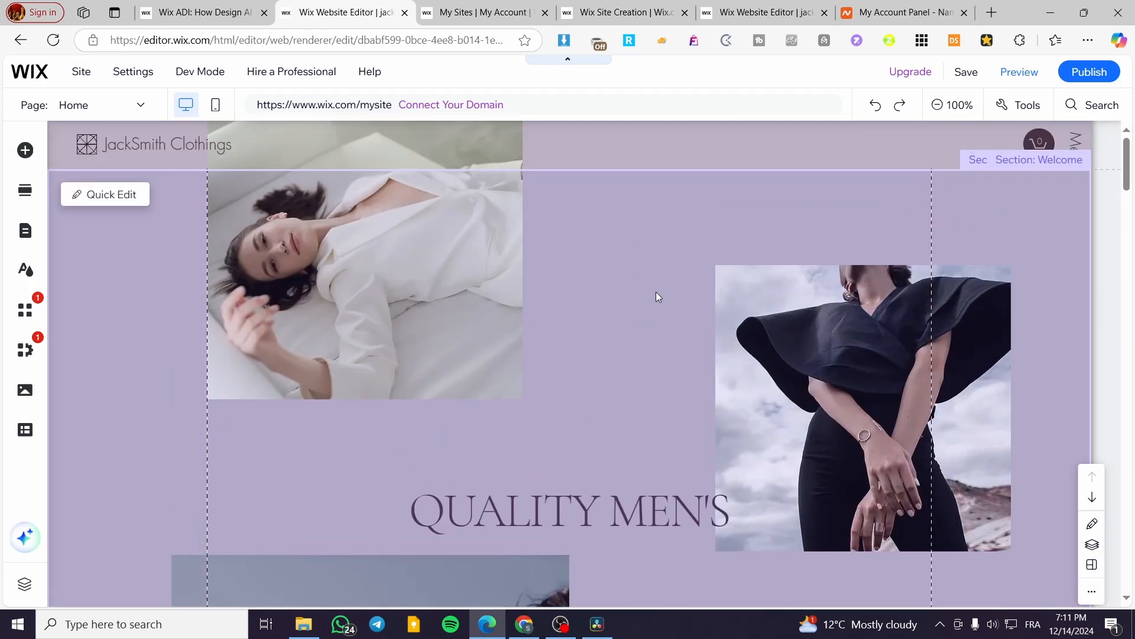
scroll(582, 308, down, 15)
scroll(357, 285, up, 6)
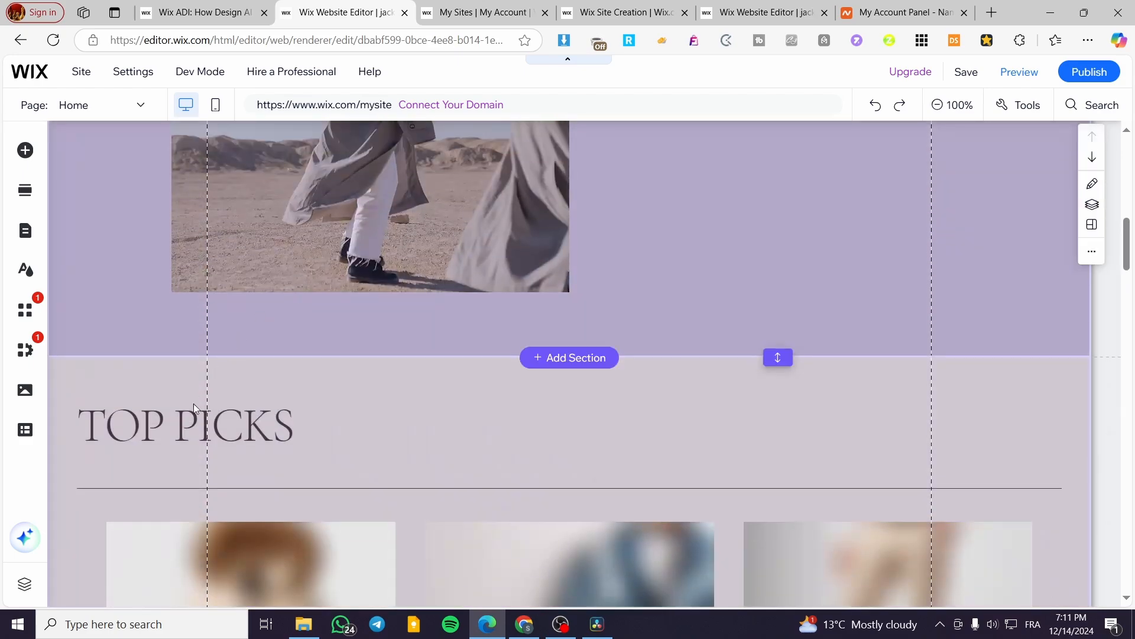
scroll(280, 425, down, 1)
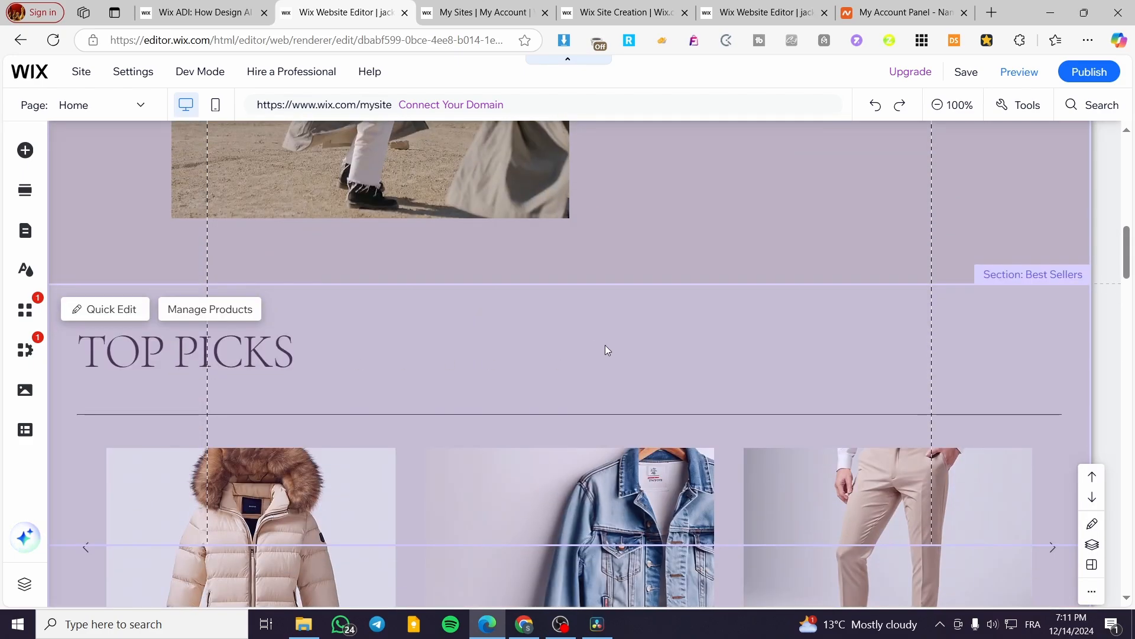
scroll(532, 328, down, 5)
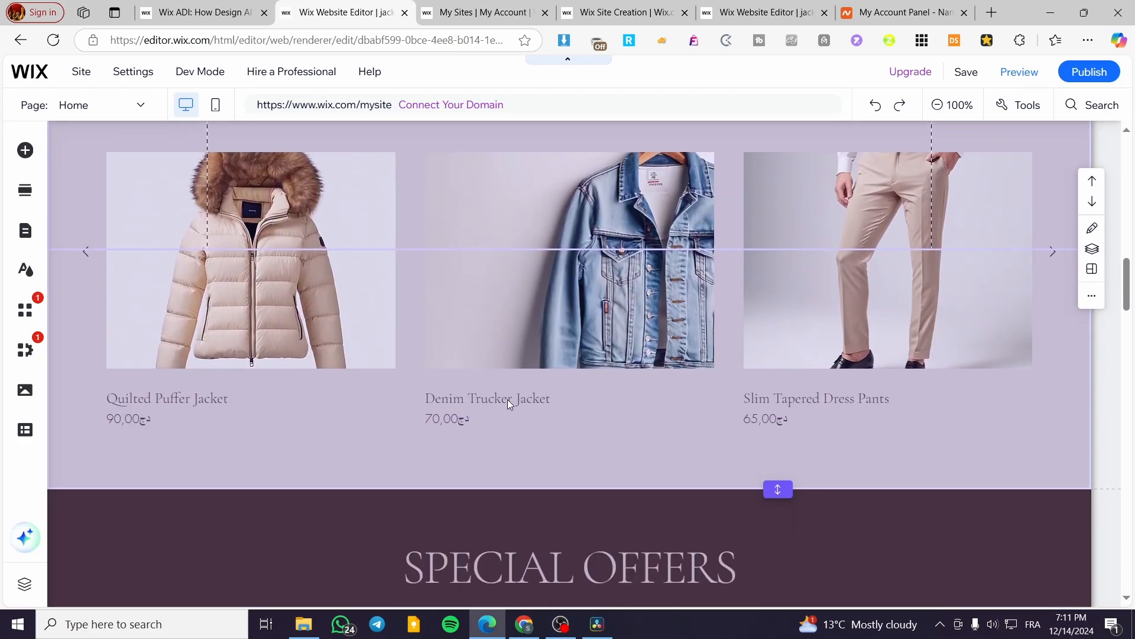
scroll(680, 393, down, 5)
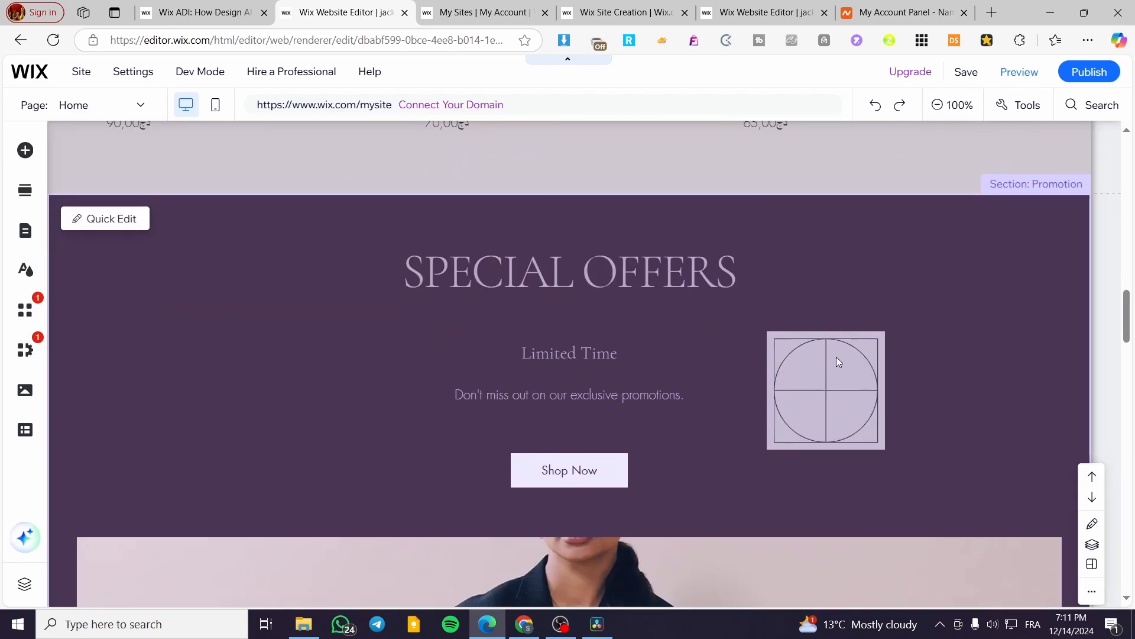
click(820, 372)
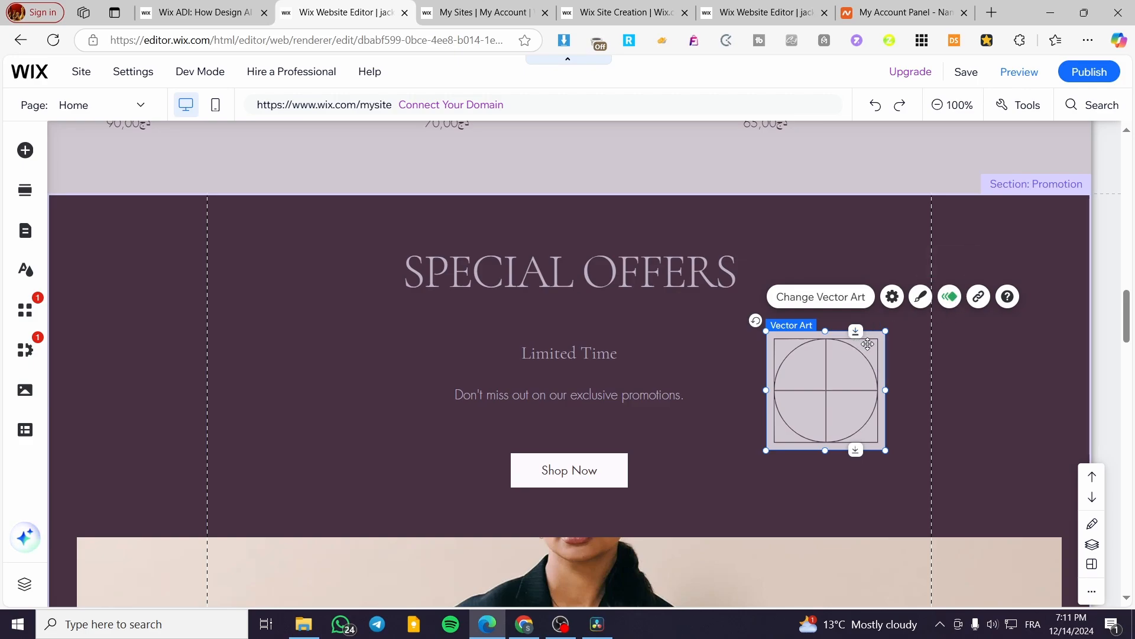
click(998, 364)
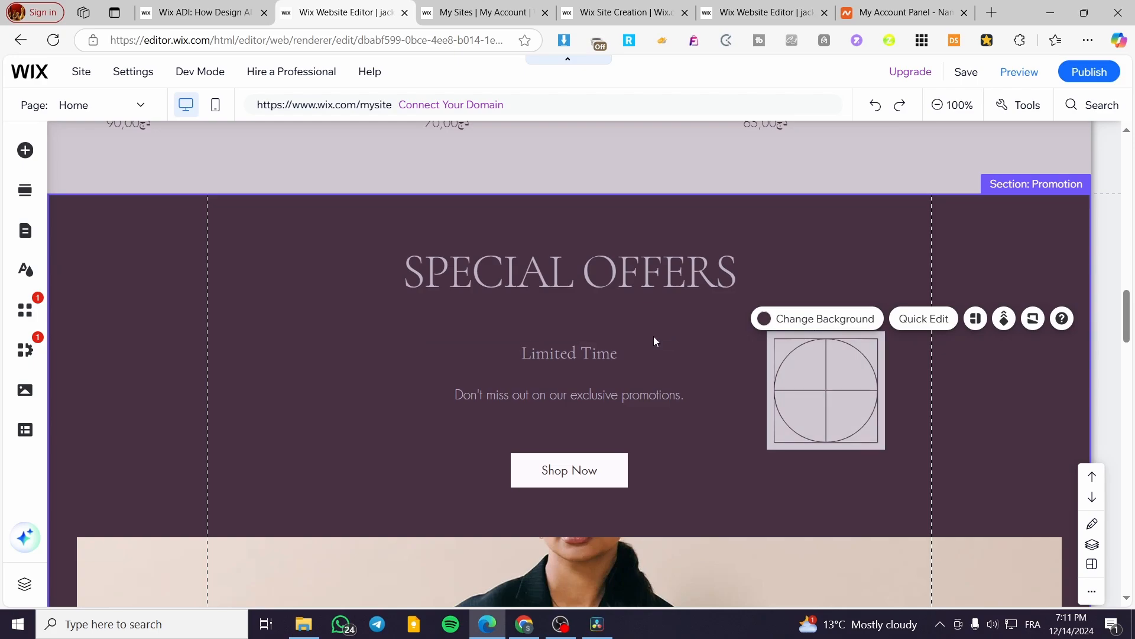
scroll(654, 336, down, 15)
scroll(523, 327, down, 15)
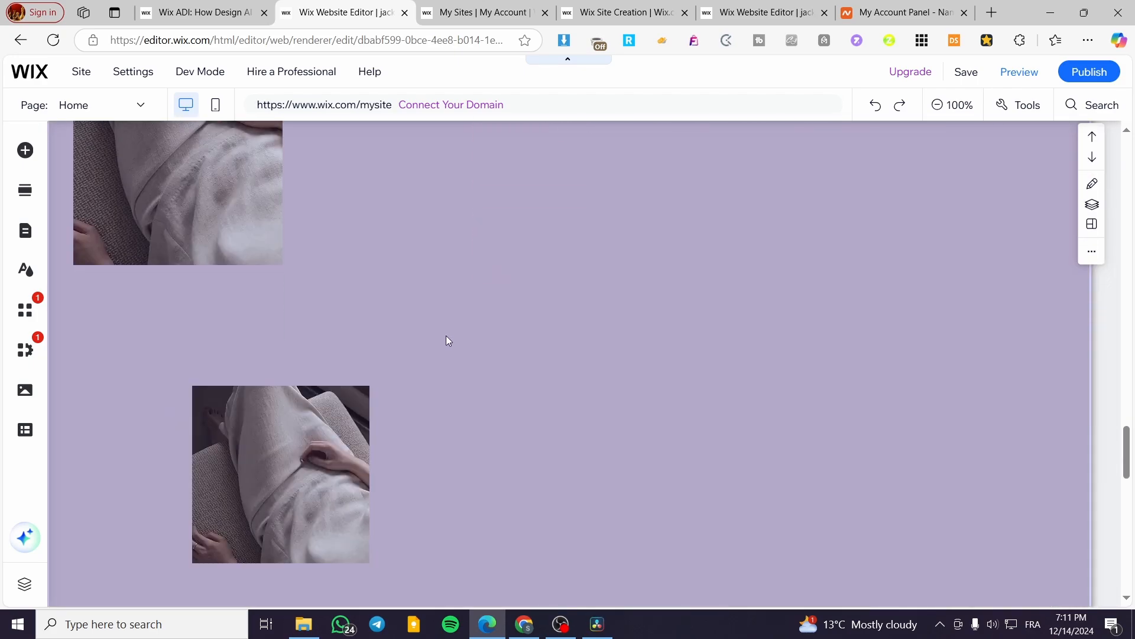
scroll(263, 417, up, 5)
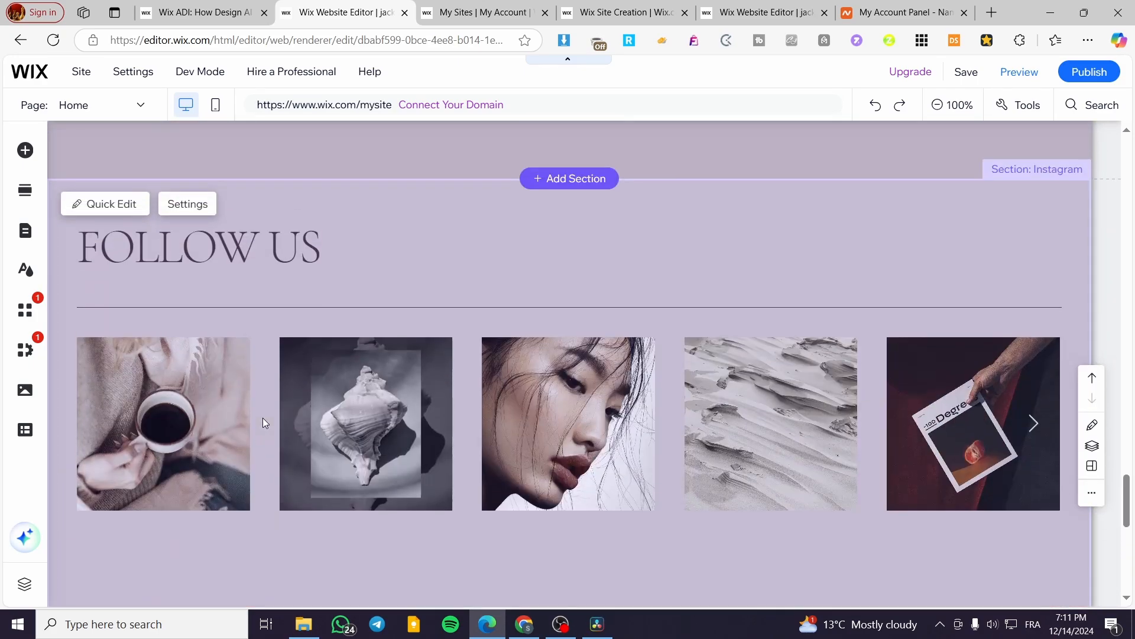
scroll(262, 414, up, 10)
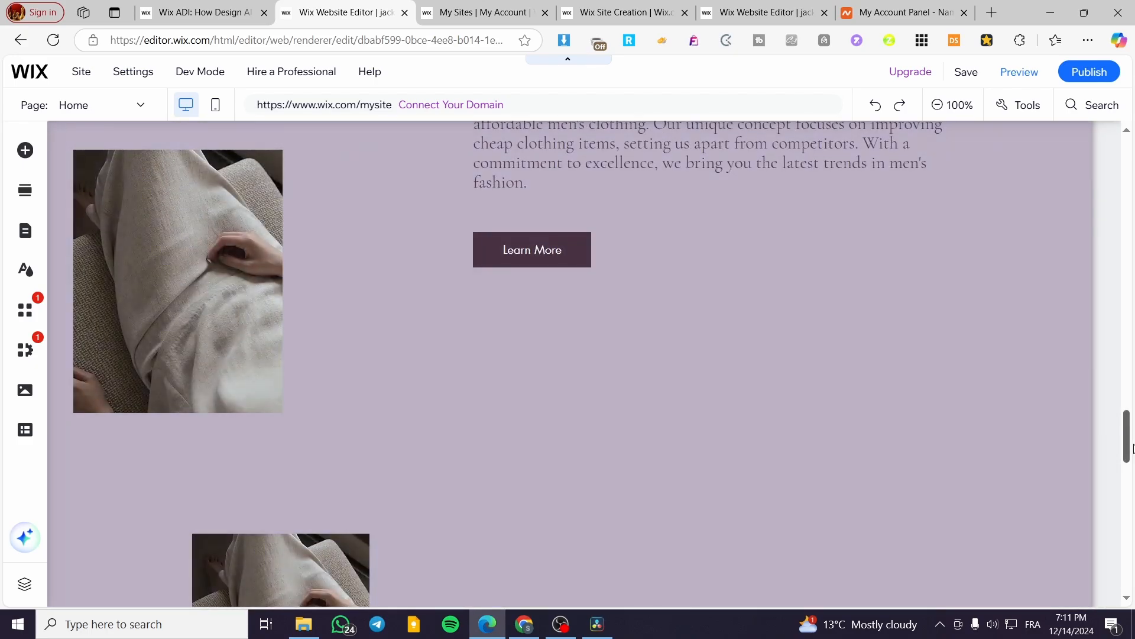
drag(1132, 447, 1130, 171)
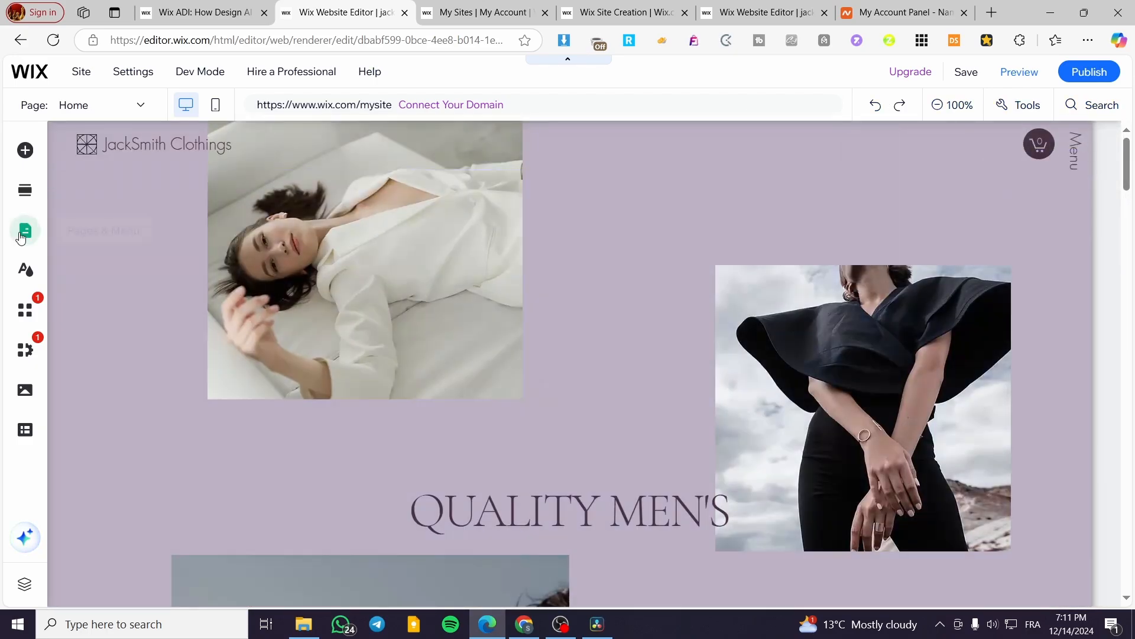
- Open the Shop page from the site's page list and check which store pages the site includes
click(25, 231)
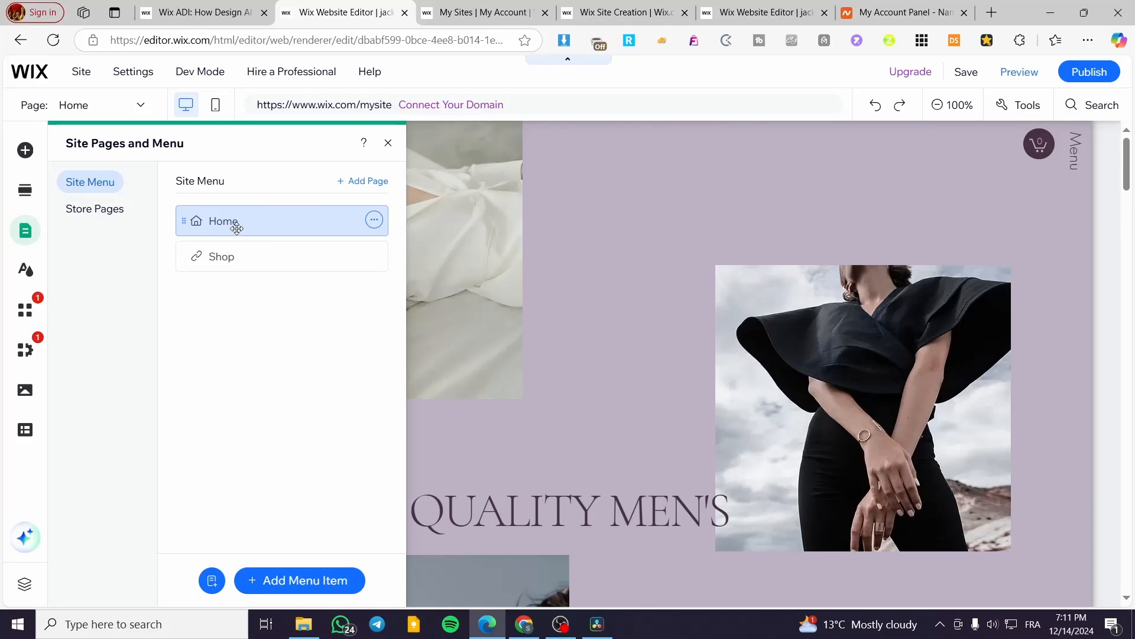
click(237, 258)
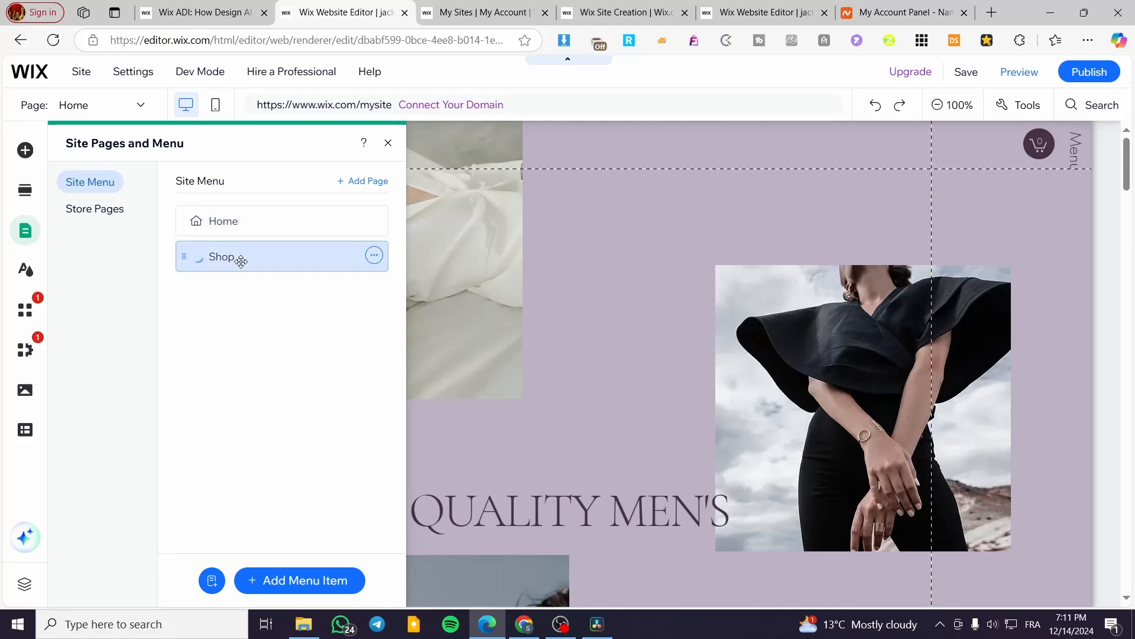
click(108, 212)
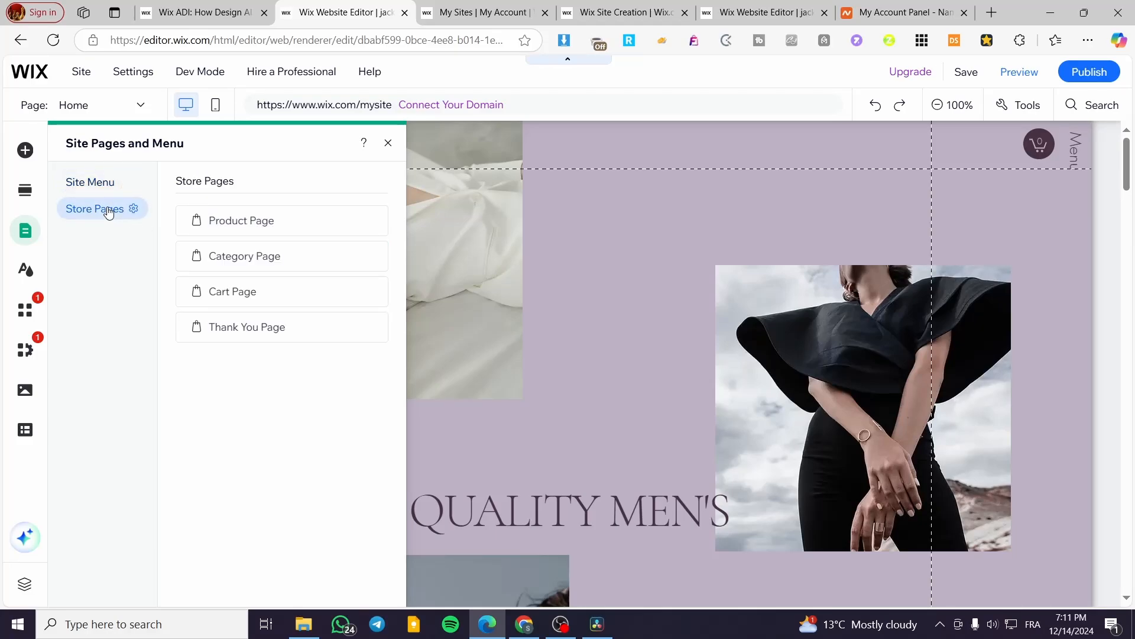
click(107, 188)
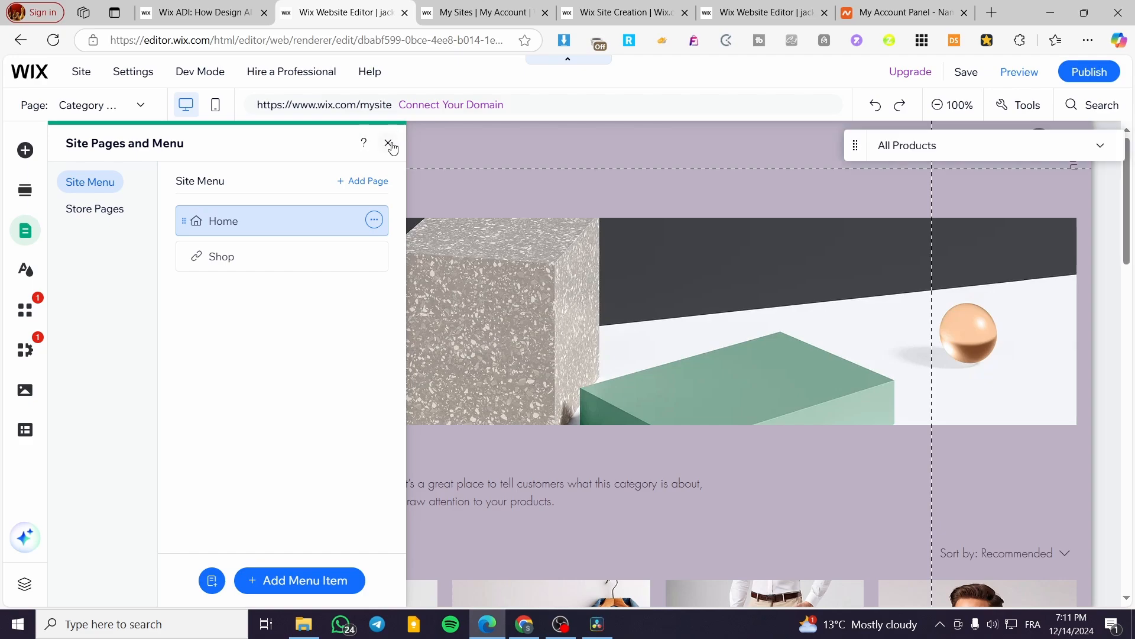
click(444, 173)
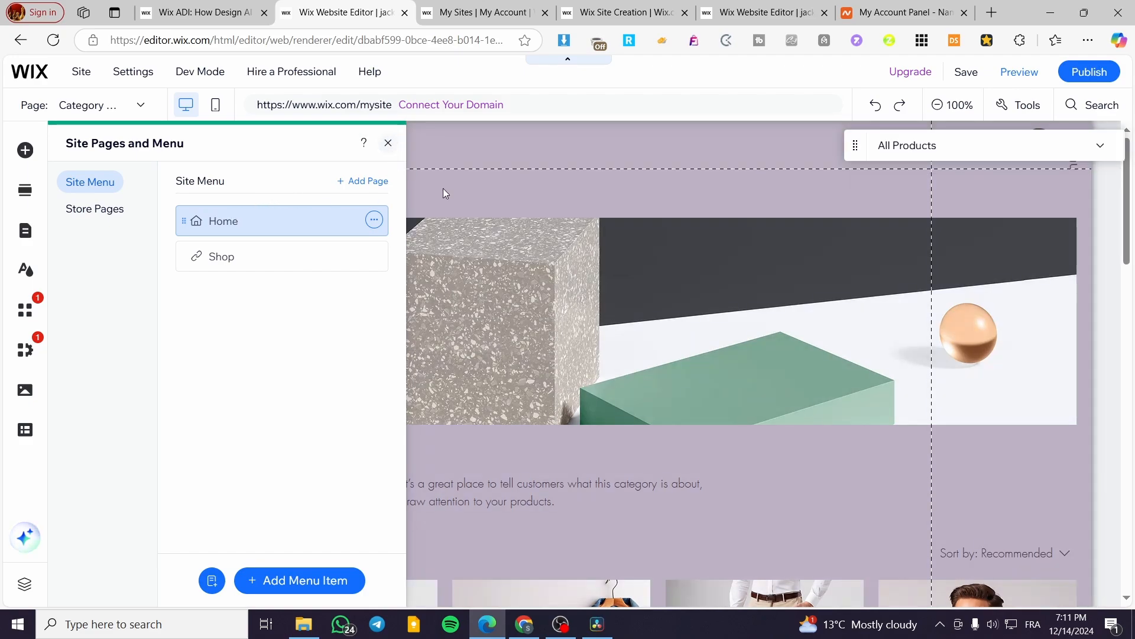
- Examine the All Products category page from its product grid down to the footer
scroll(683, 367, down, 10)
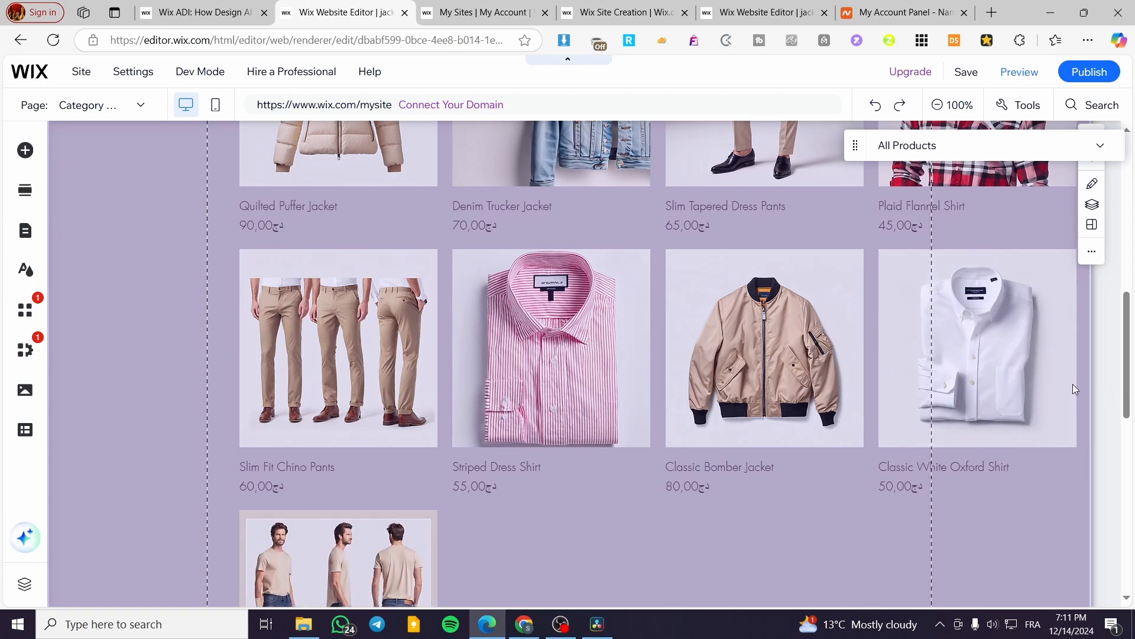
scroll(1065, 382, down, 3)
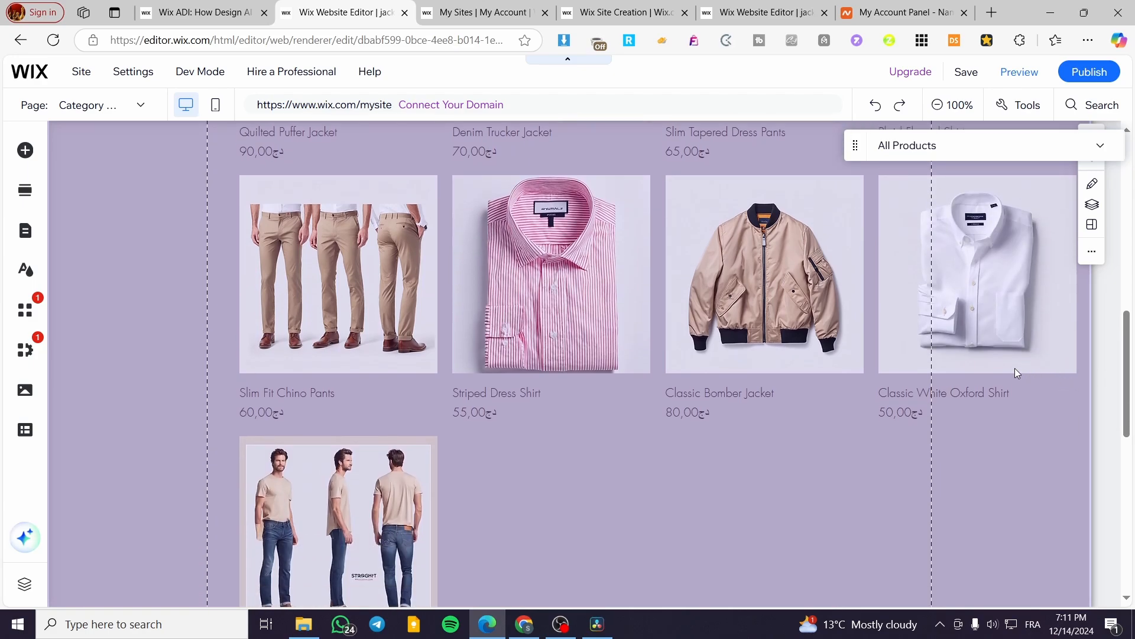
scroll(851, 343, down, 2)
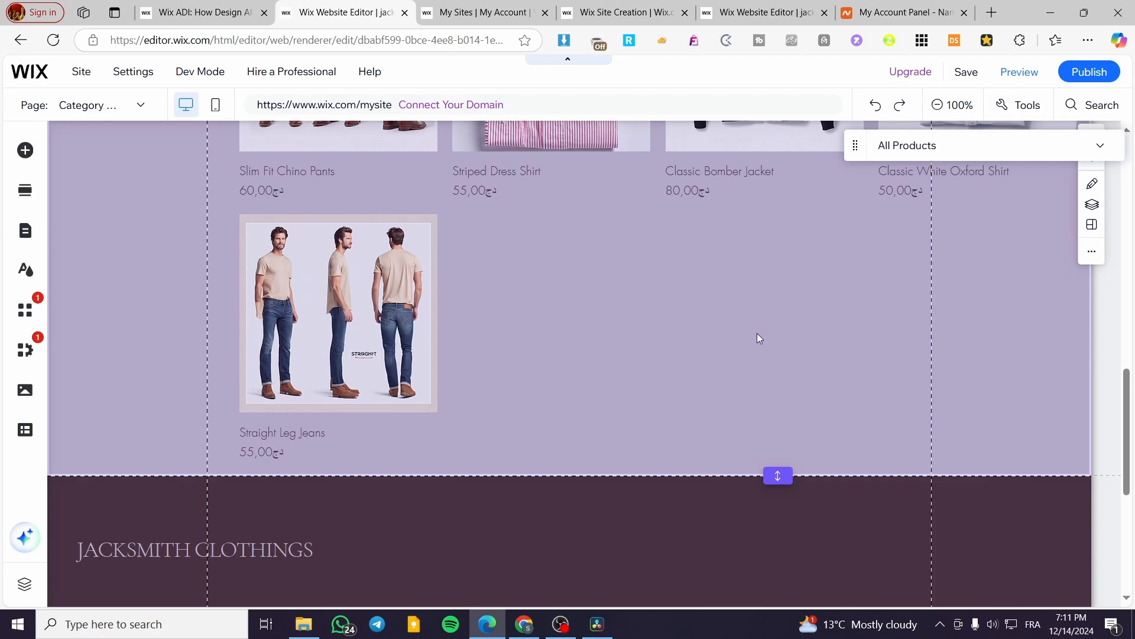
scroll(370, 387, up, 15)
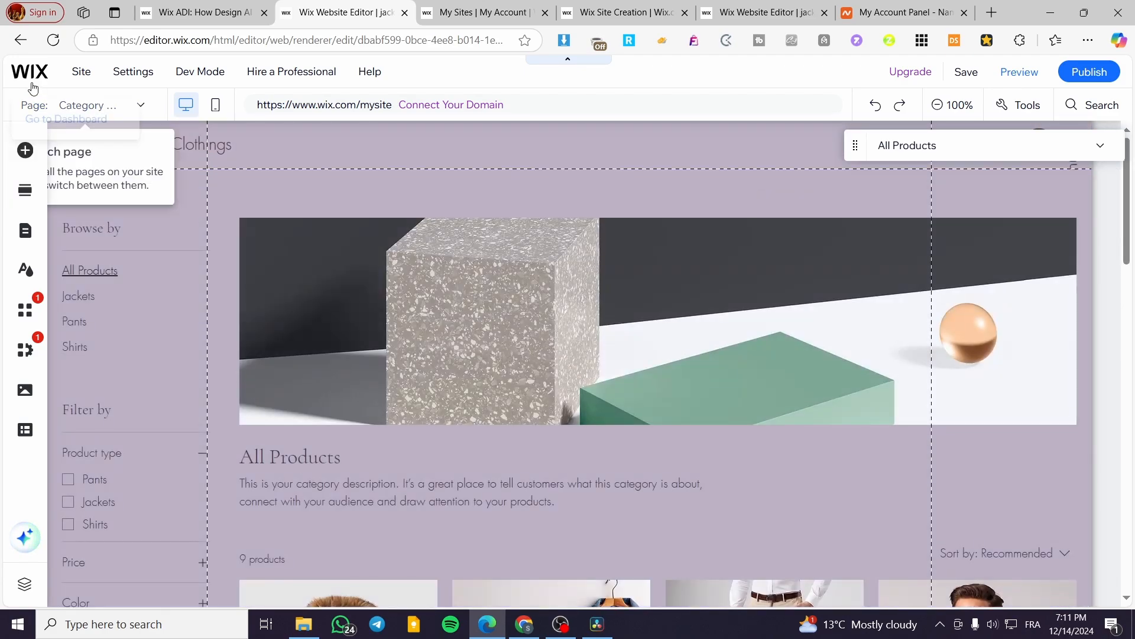
- Open the site's dashboard and close the leftover My Sites and Wix Site Creation browser tabs
mouse_move(31, 79)
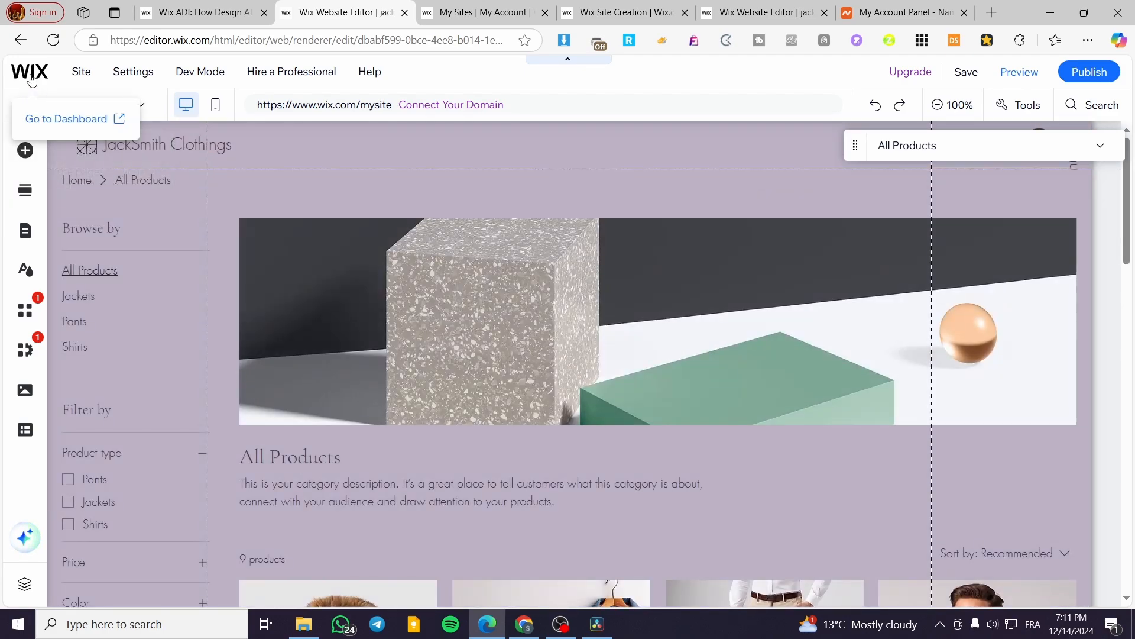
click(66, 122)
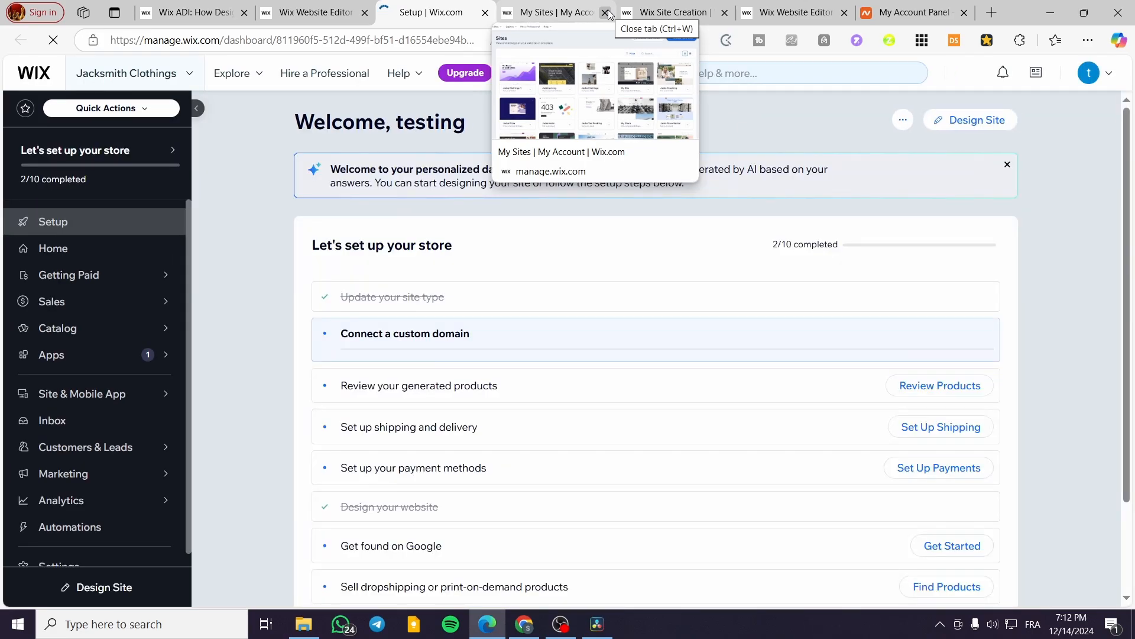
click(608, 13)
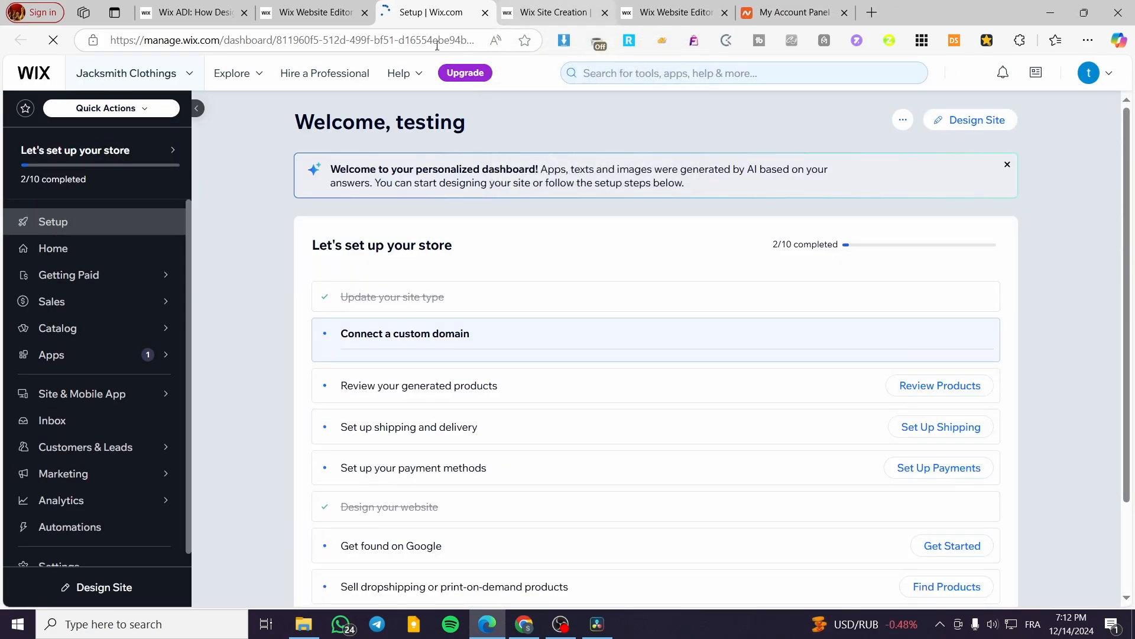
click(603, 6)
click(355, 8)
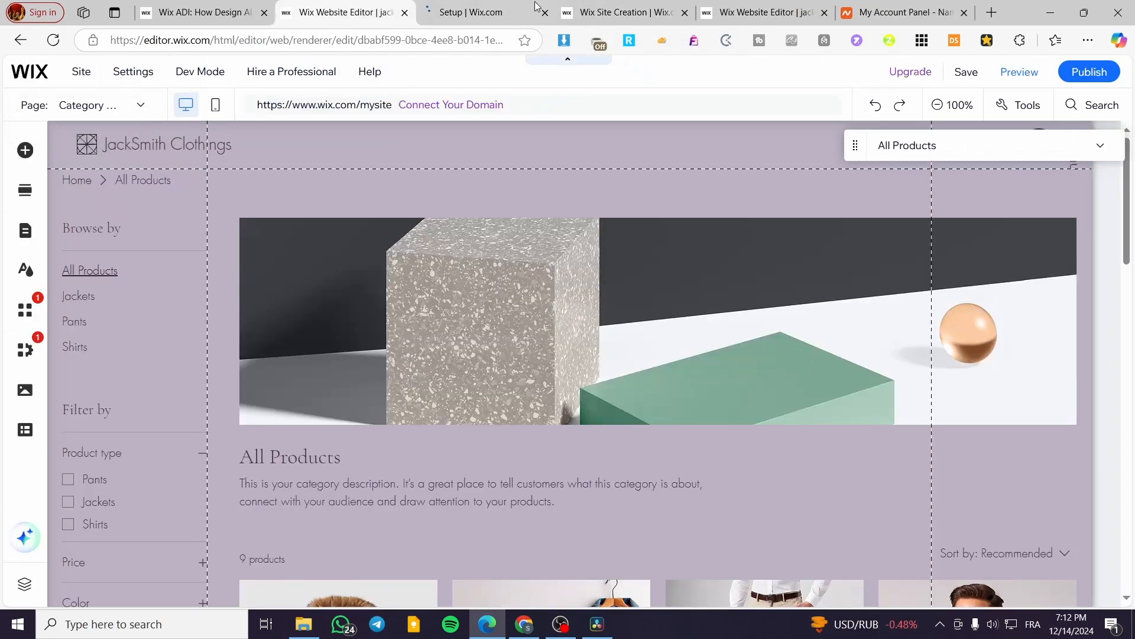
click(686, 13)
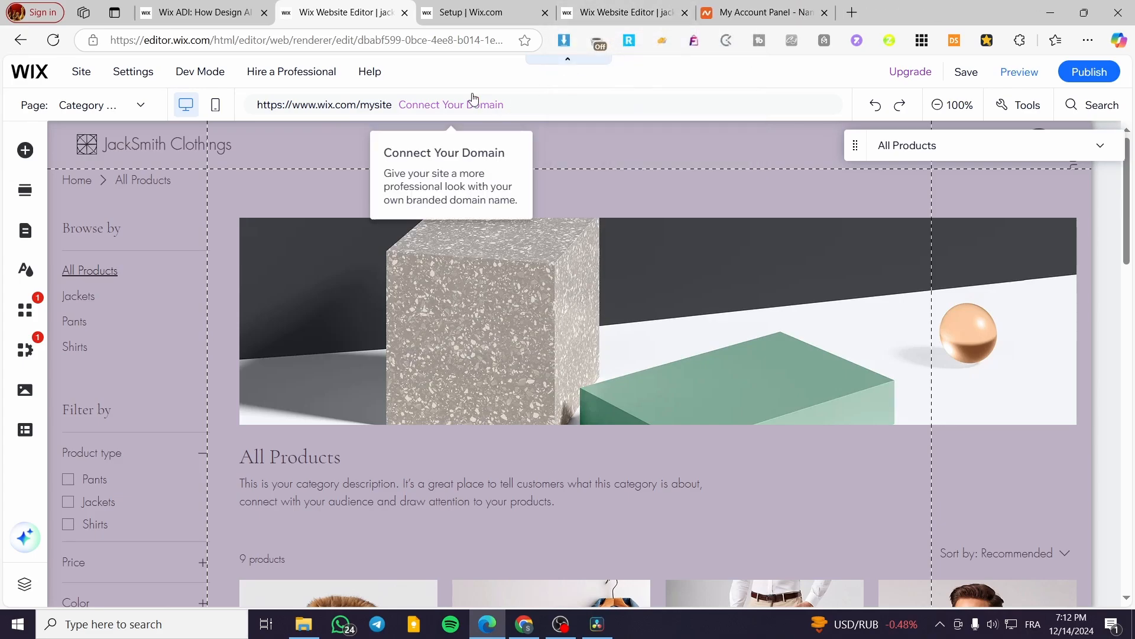
- Review the products and filters on the All Products page in the editor again
scroll(640, 220, down, 6)
scroll(639, 220, down, 3)
scroll(316, 178, up, 5)
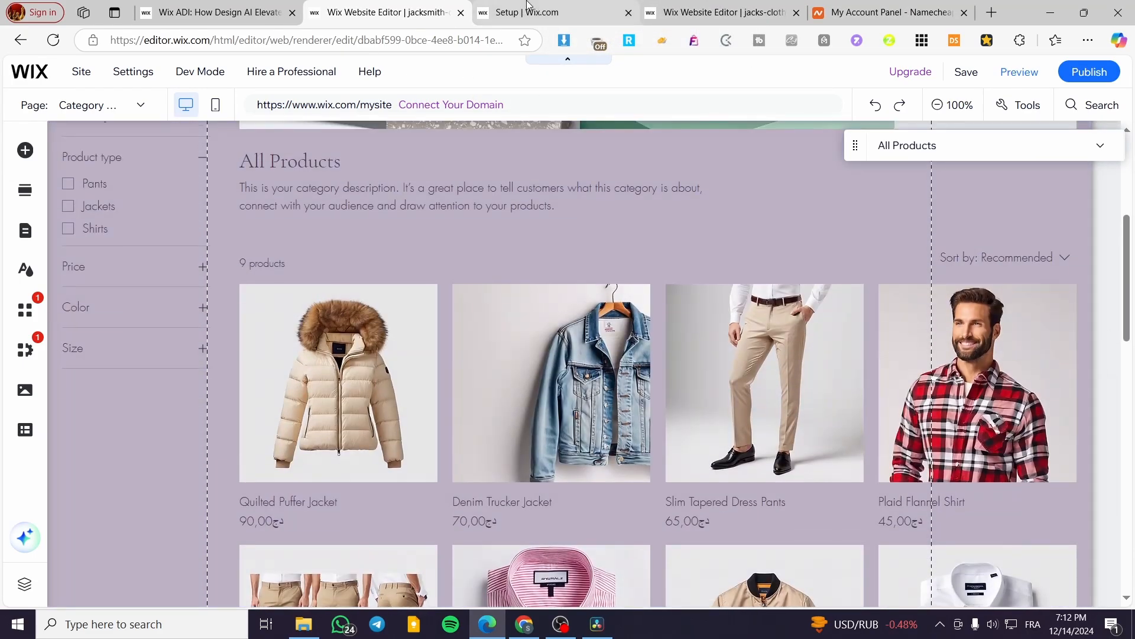
- Switch to the site's dashboard and read the AI-generated content notice and the store setup steps
click(497, 9)
click(470, 7)
click(480, 10)
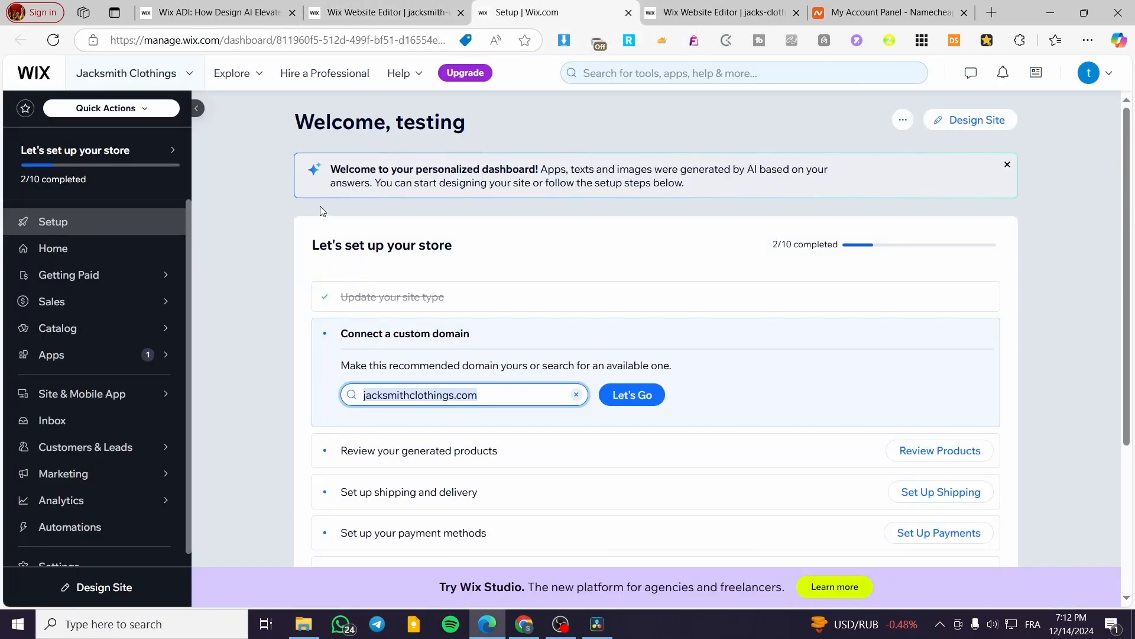
click(422, 8)
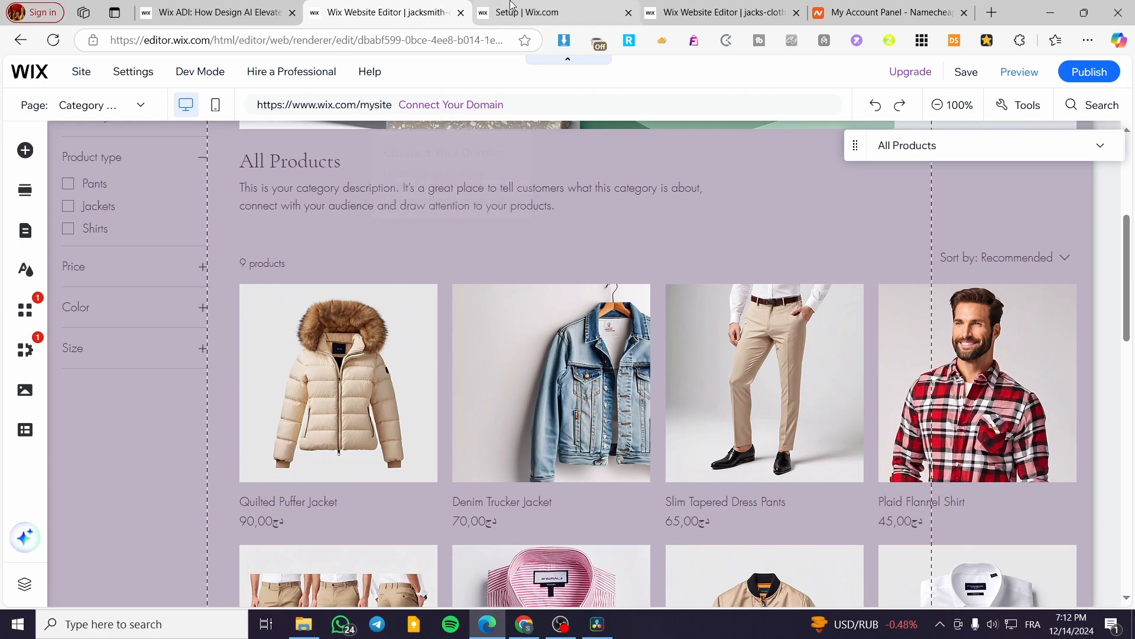
click(550, 6)
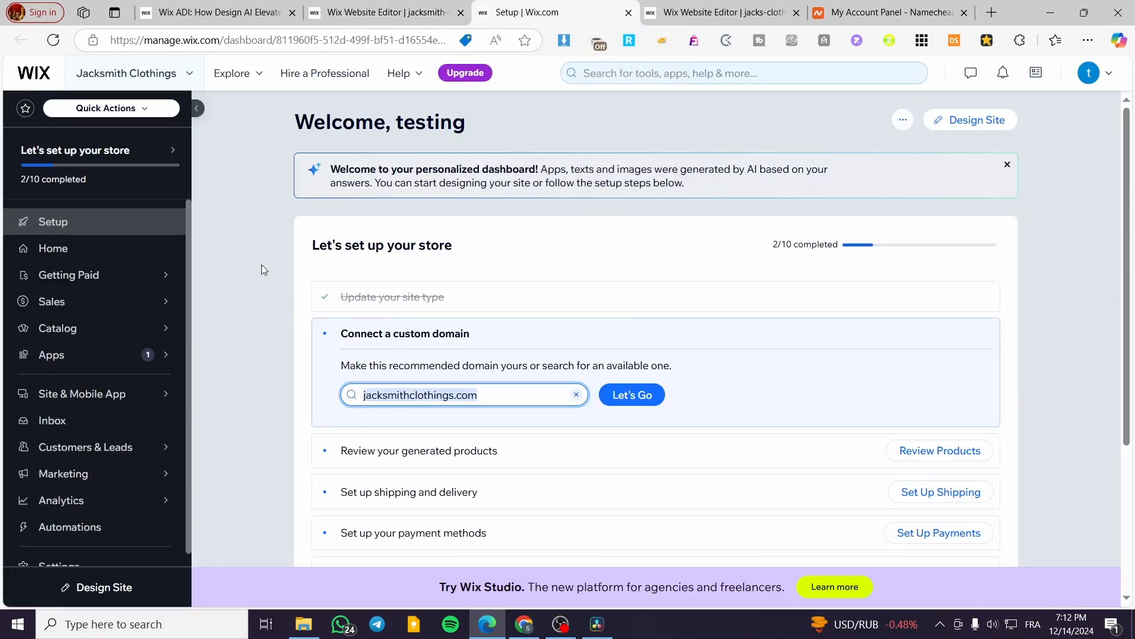
click(254, 247)
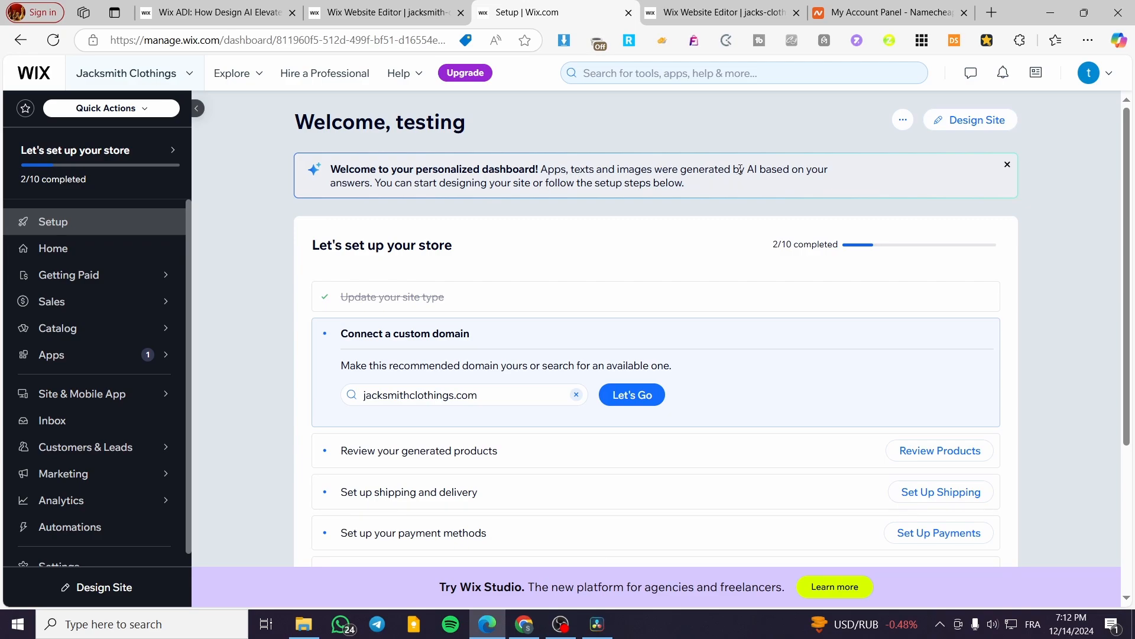
drag(747, 169, 827, 171)
click(484, 185)
- Open the catalog's product list, dismiss the new-product tip, and examine the generated products
mouse_move(114, 331)
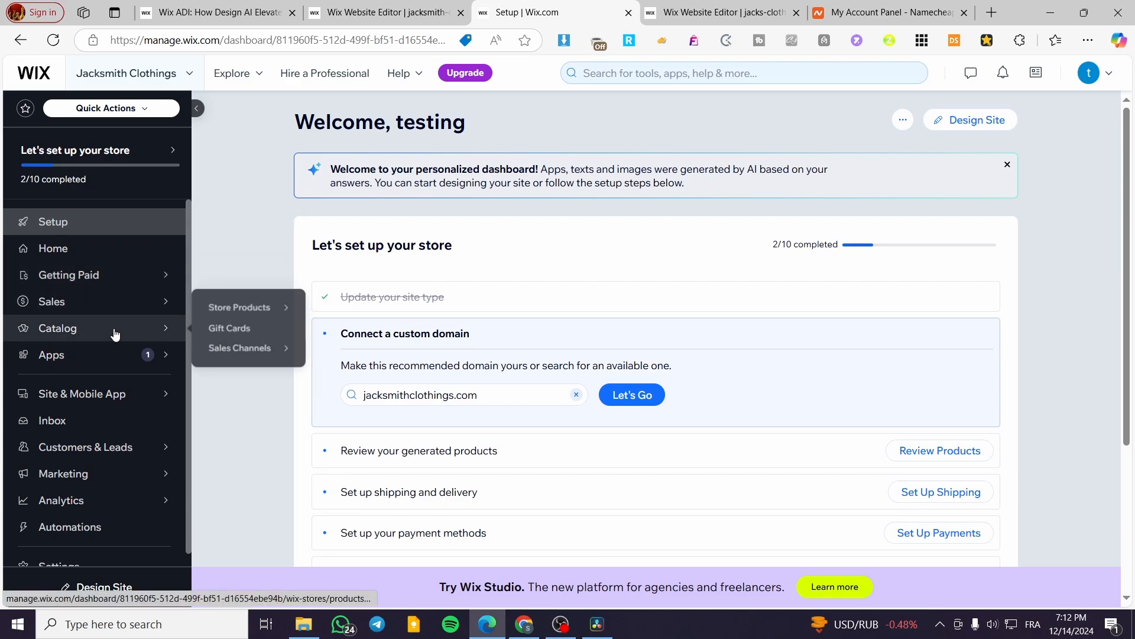
click(147, 333)
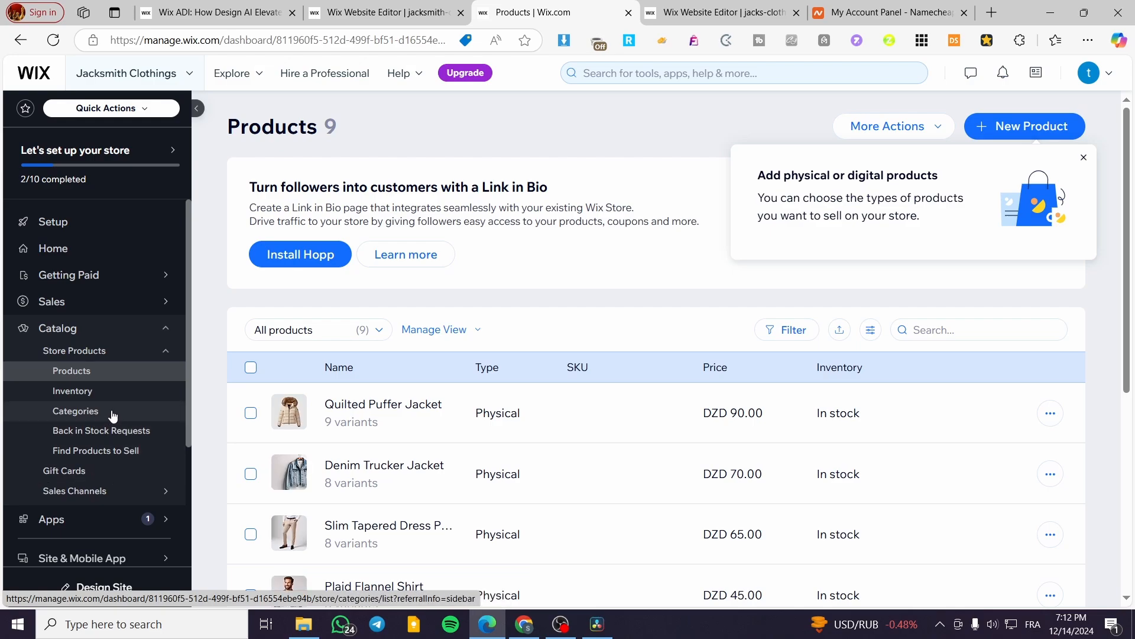
click(1083, 157)
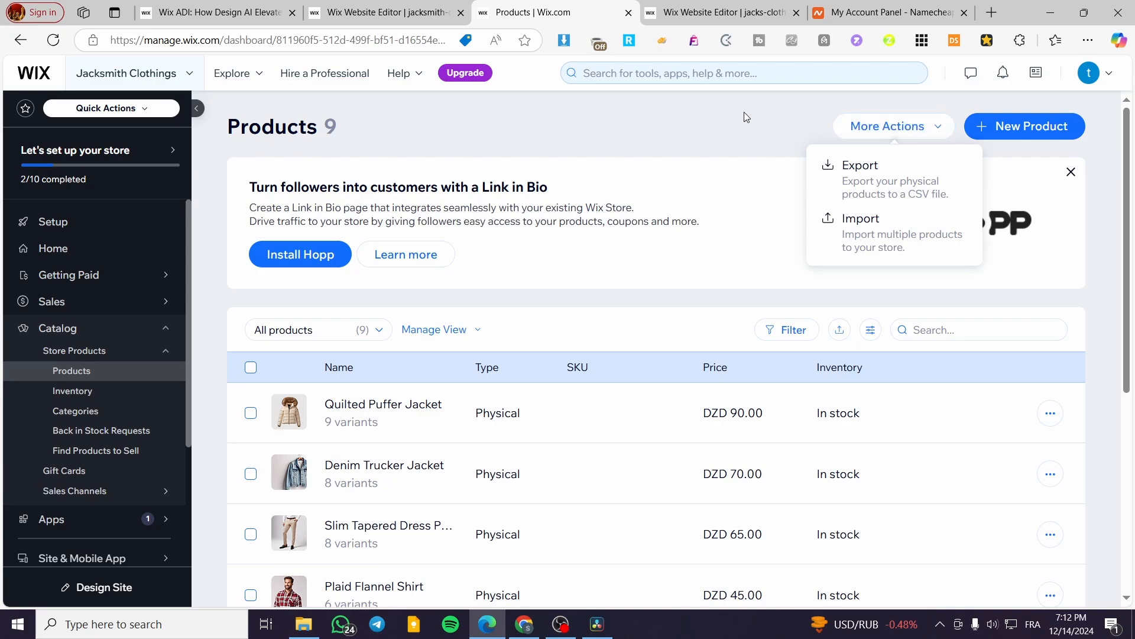
scroll(386, 336, down, 5)
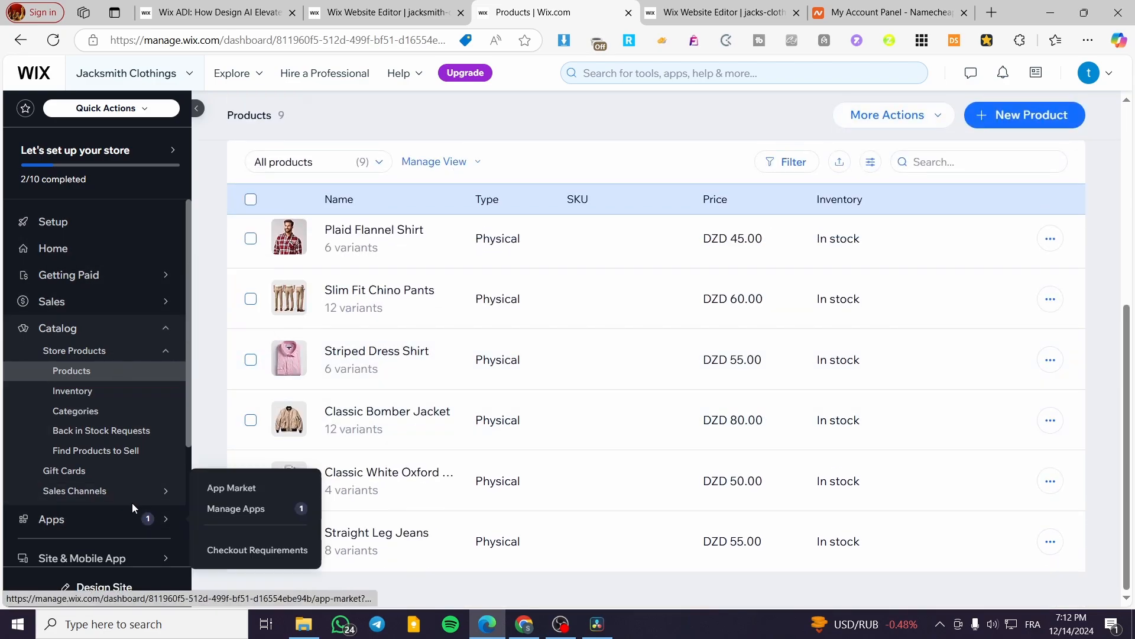
- Open the App Market and expand the collapsed dashboard navigation to see its remaining entries
click(153, 519)
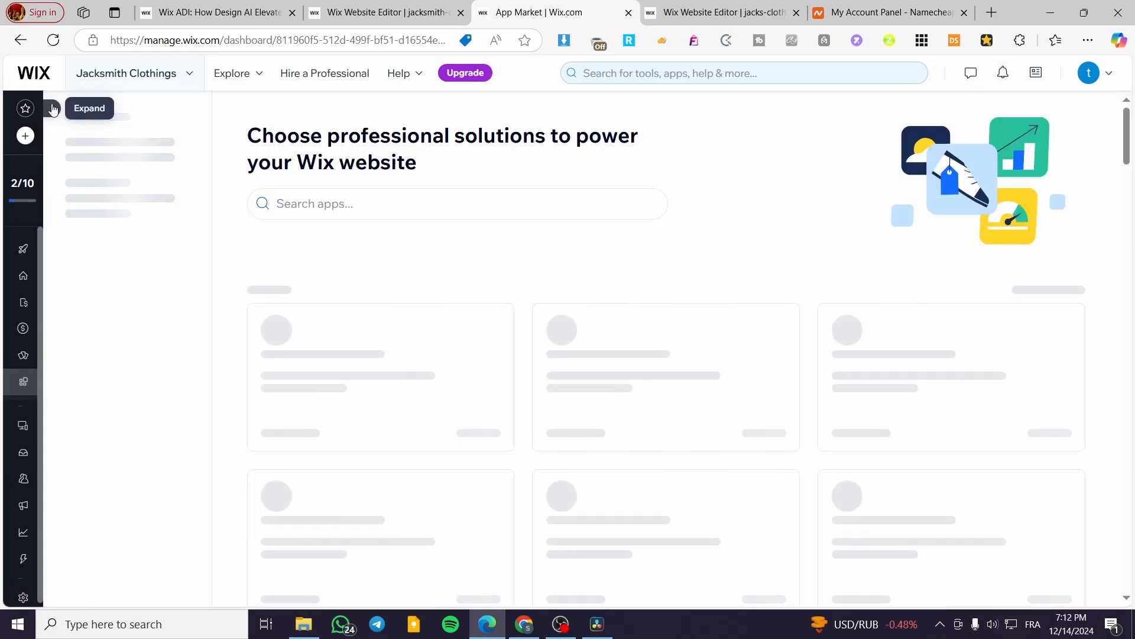
click(49, 109)
scroll(60, 482, down, 3)
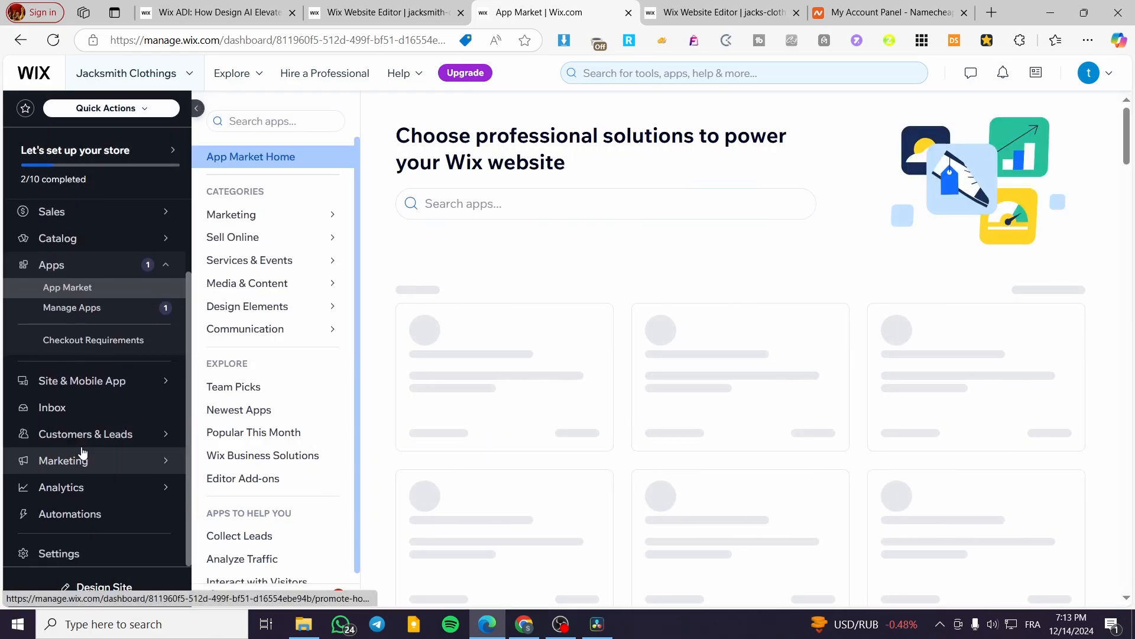
- Open the Accept Payments settings and dismiss the business location confirmation
click(102, 555)
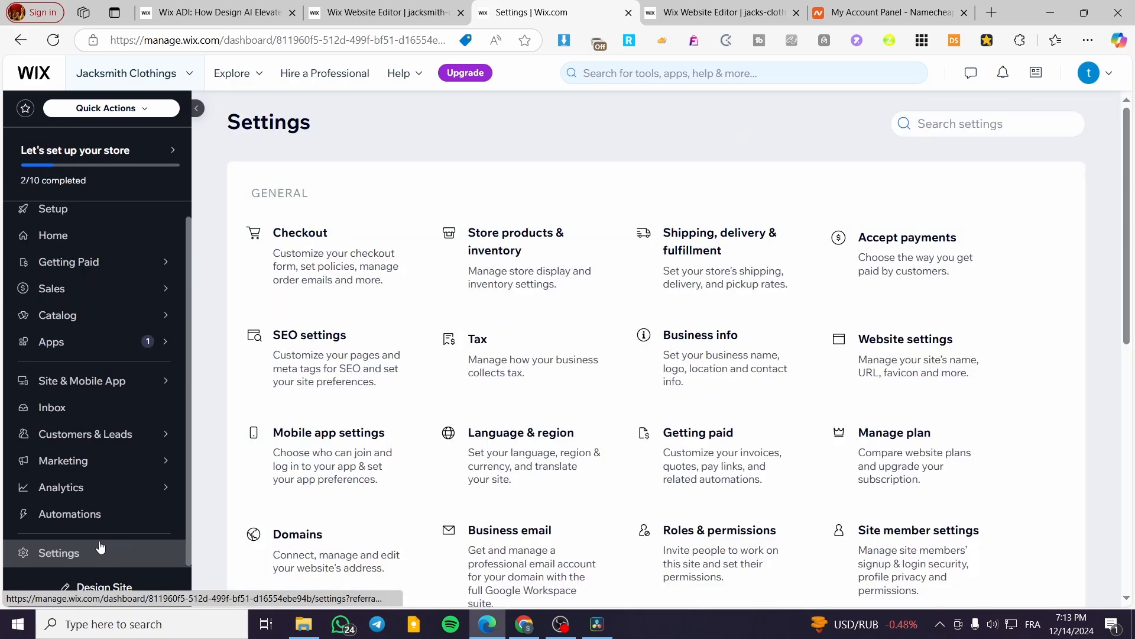
mouse_move(34, 424)
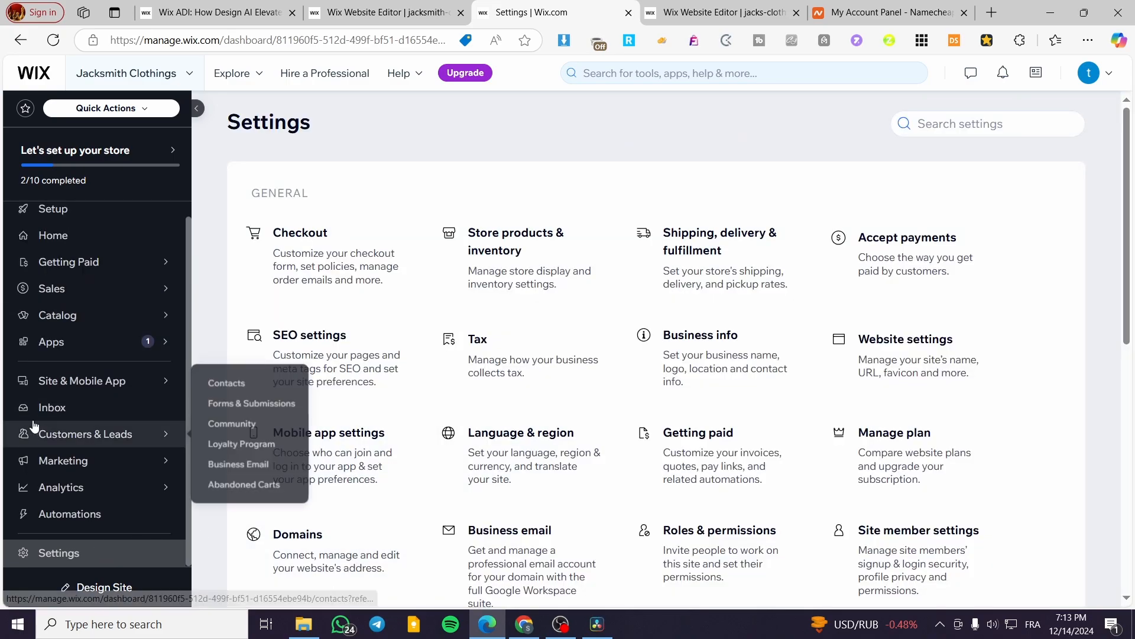
click(892, 260)
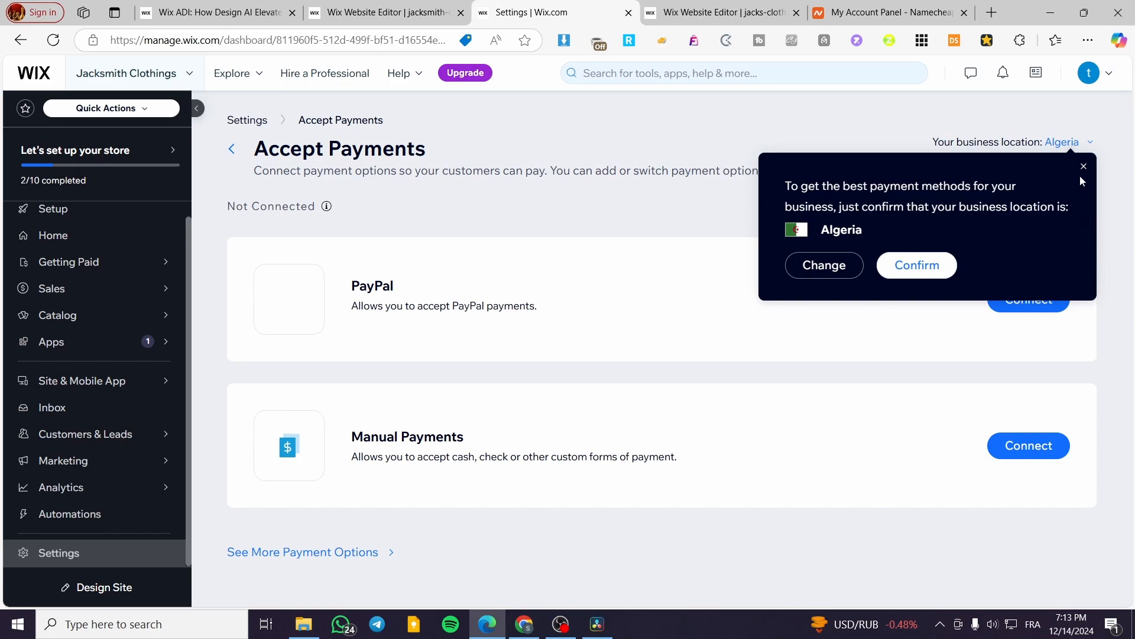
click(1085, 168)
- Change the business location for payments to France
click(1074, 177)
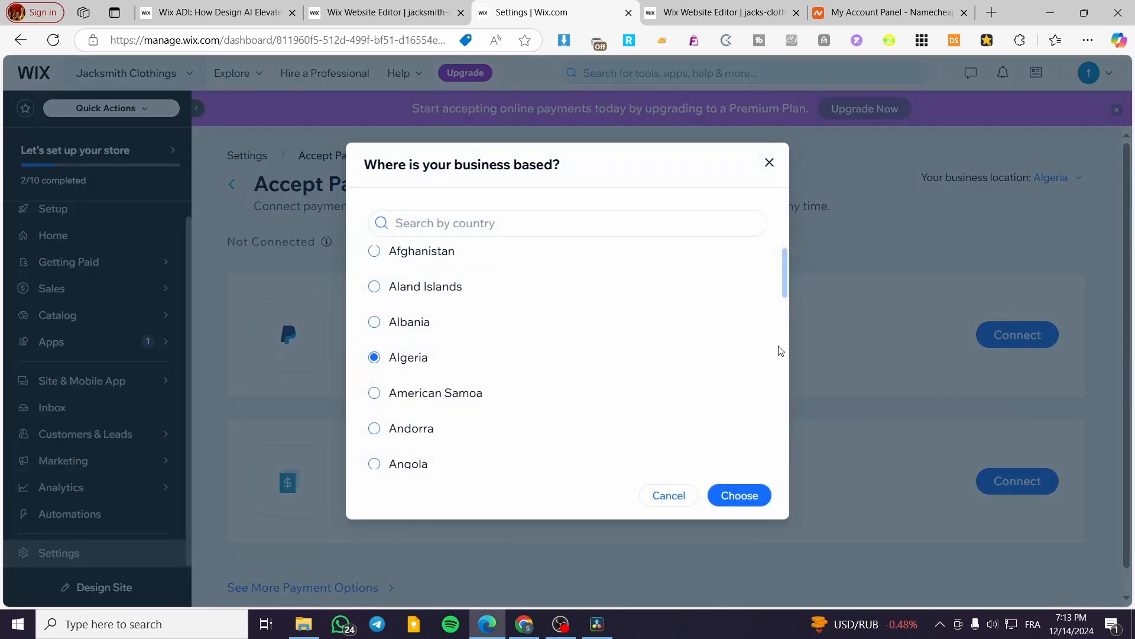
scroll(483, 303, down, 3)
click(482, 225)
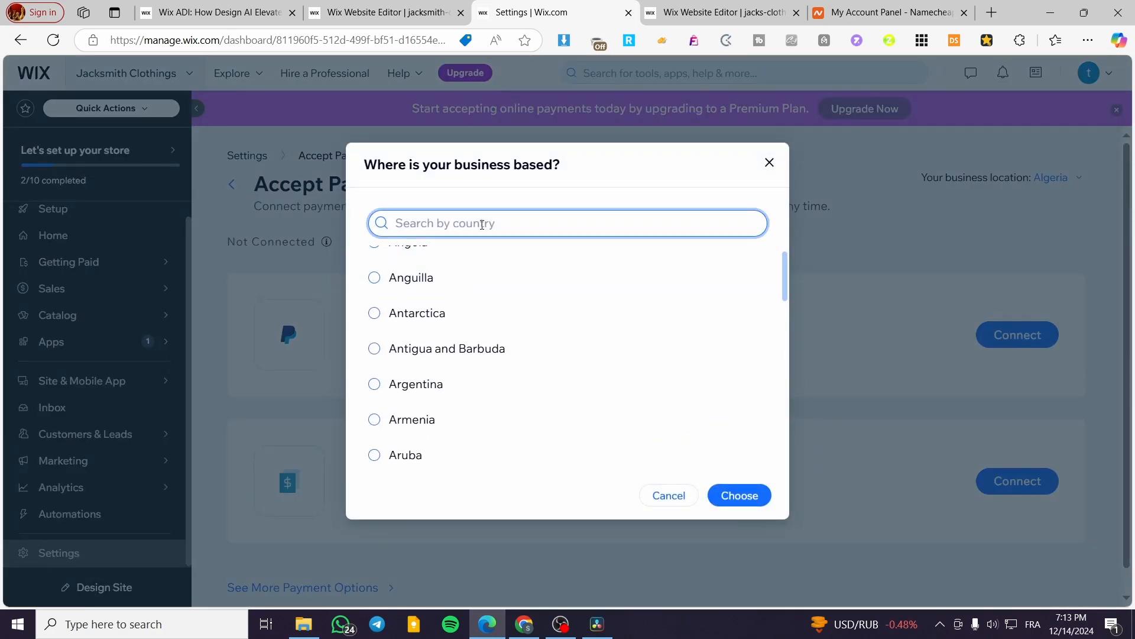
text(fra)
click(423, 263)
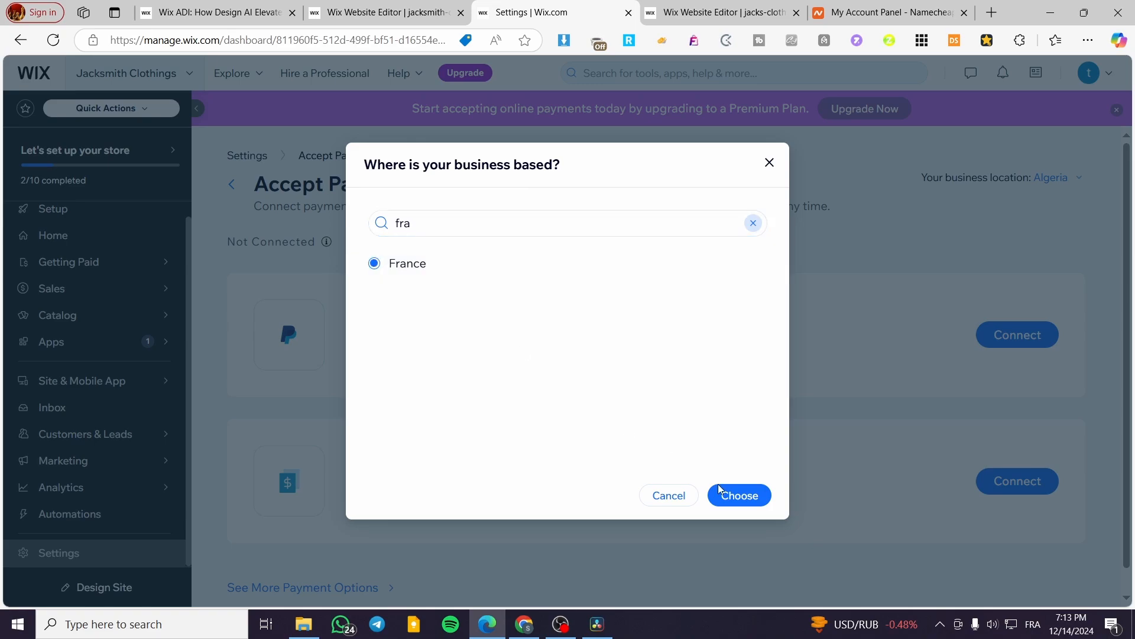
click(727, 494)
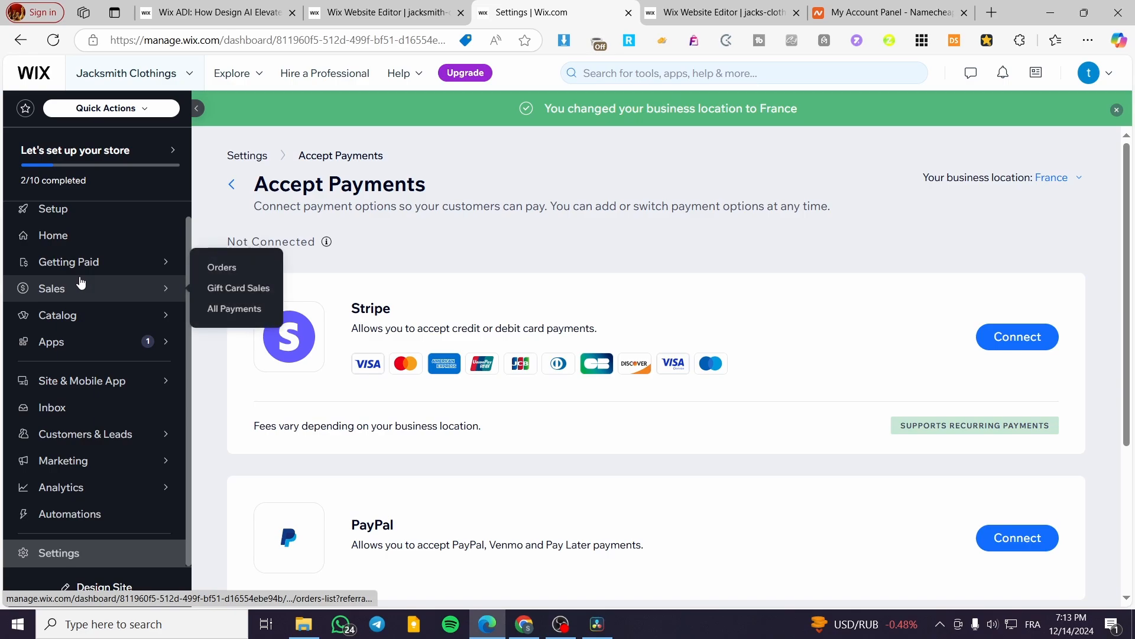
- Check the Getting Paid options, open the dashboard's Home page, and glance at the other site's editor before returning
mouse_move(113, 273)
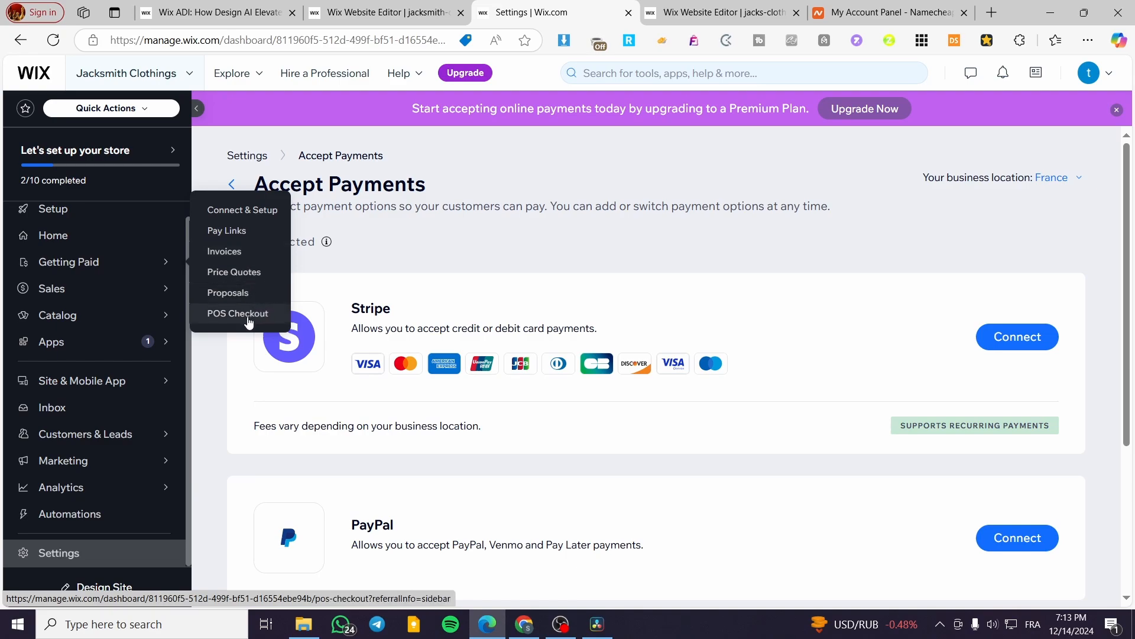
click(120, 234)
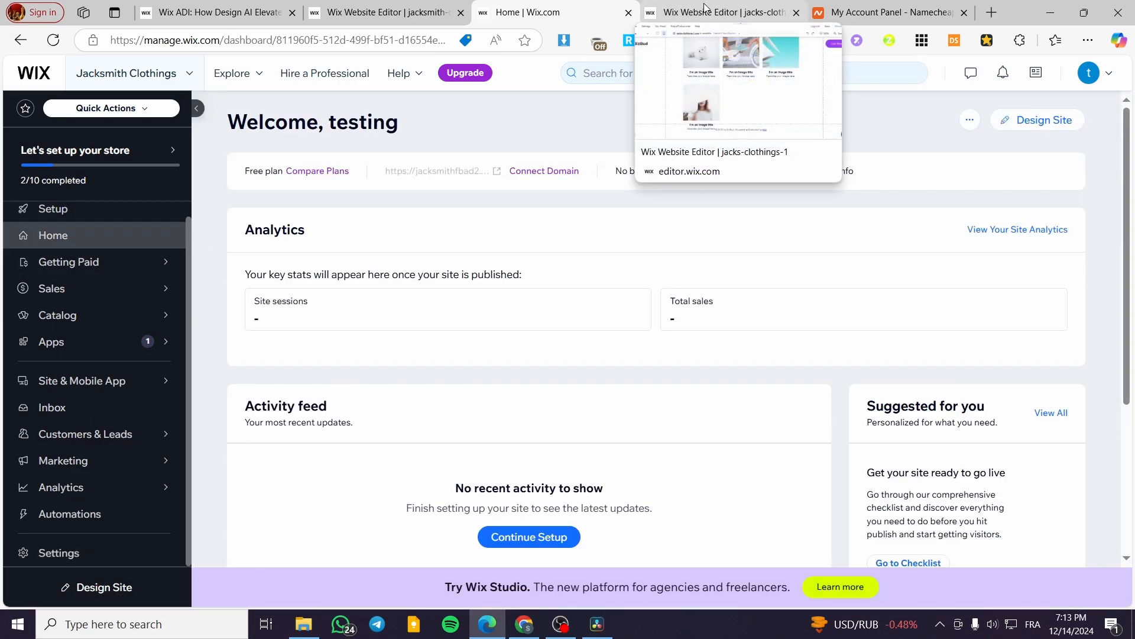
click(704, 7)
click(532, 11)
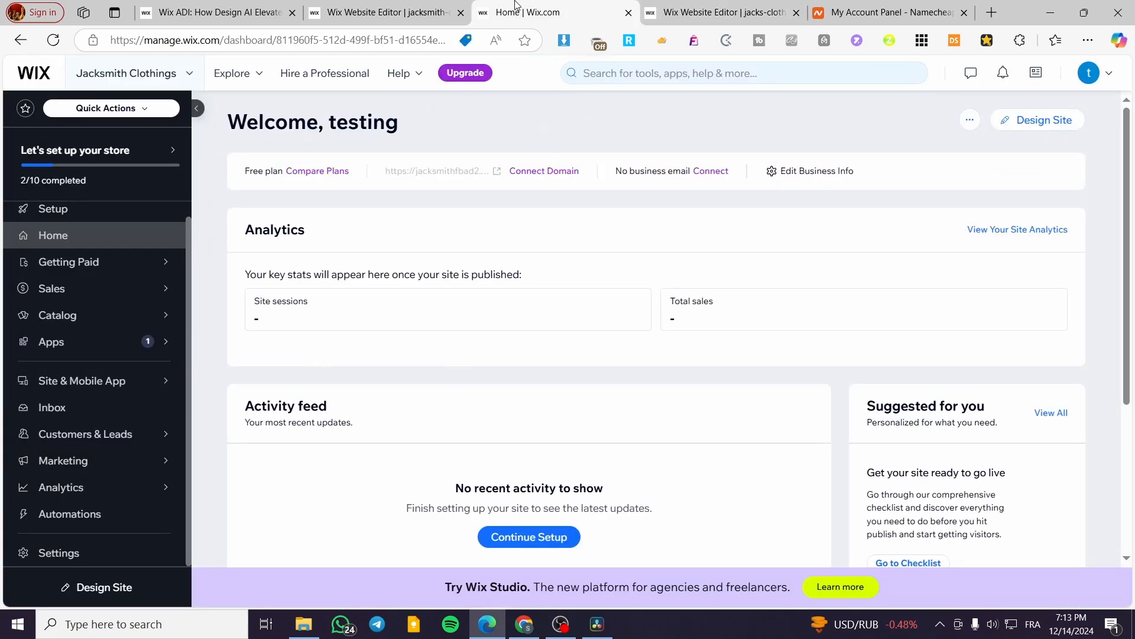
- Return to the JackSmith Clothings site editor and open its Home page from the site menu's page list
click(412, 6)
scroll(558, 303, up, 5)
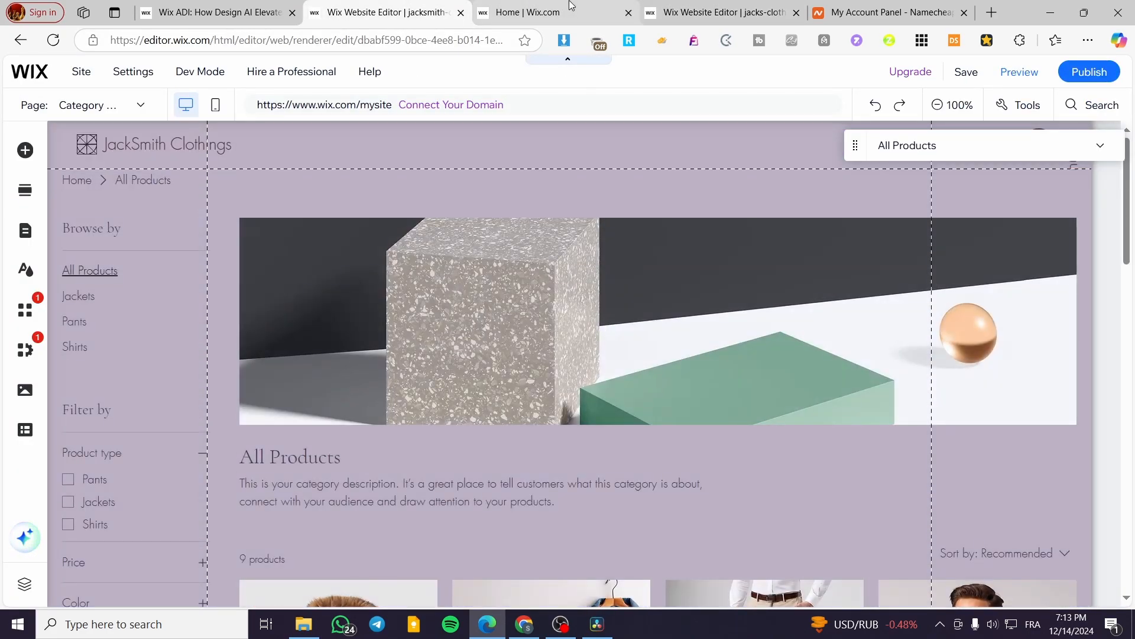
mouse_move(571, 6)
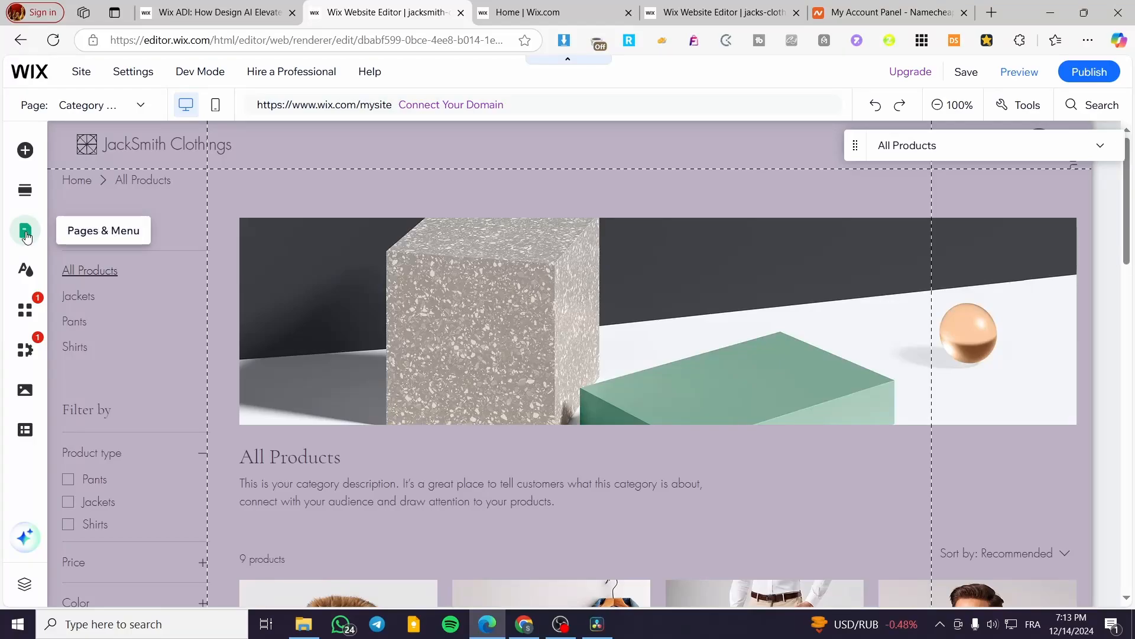
click(25, 230)
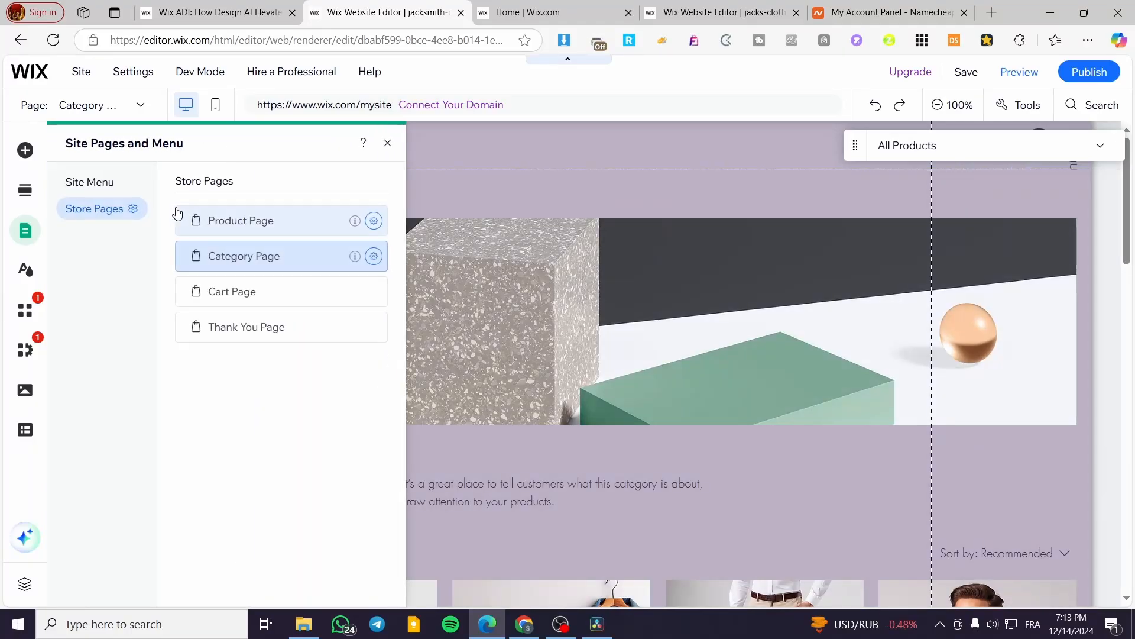
click(90, 182)
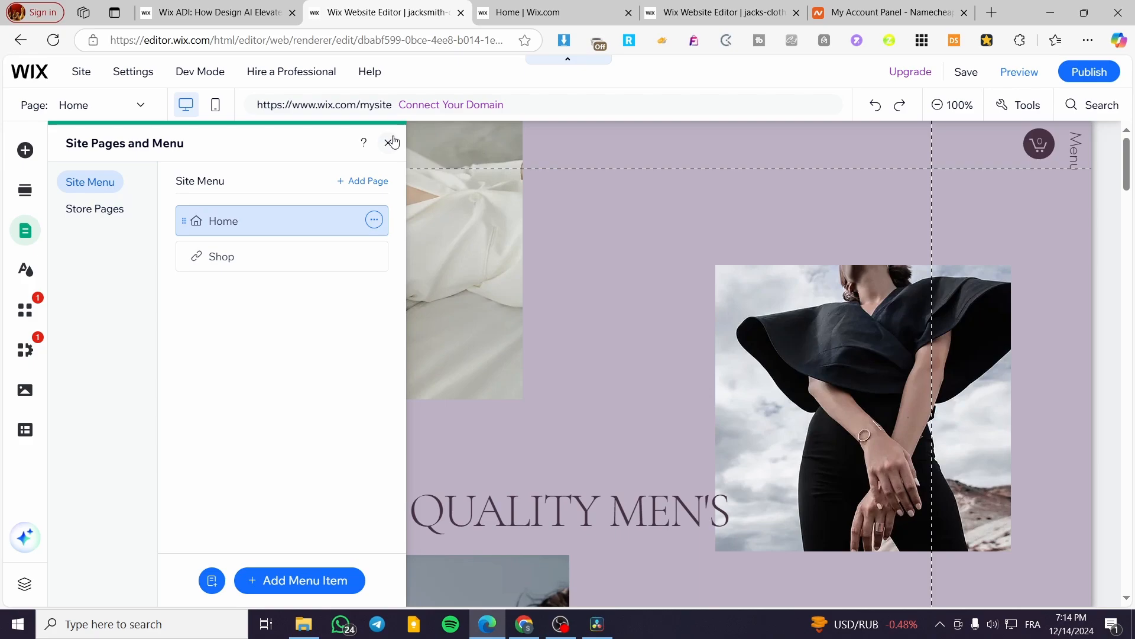
click(389, 142)
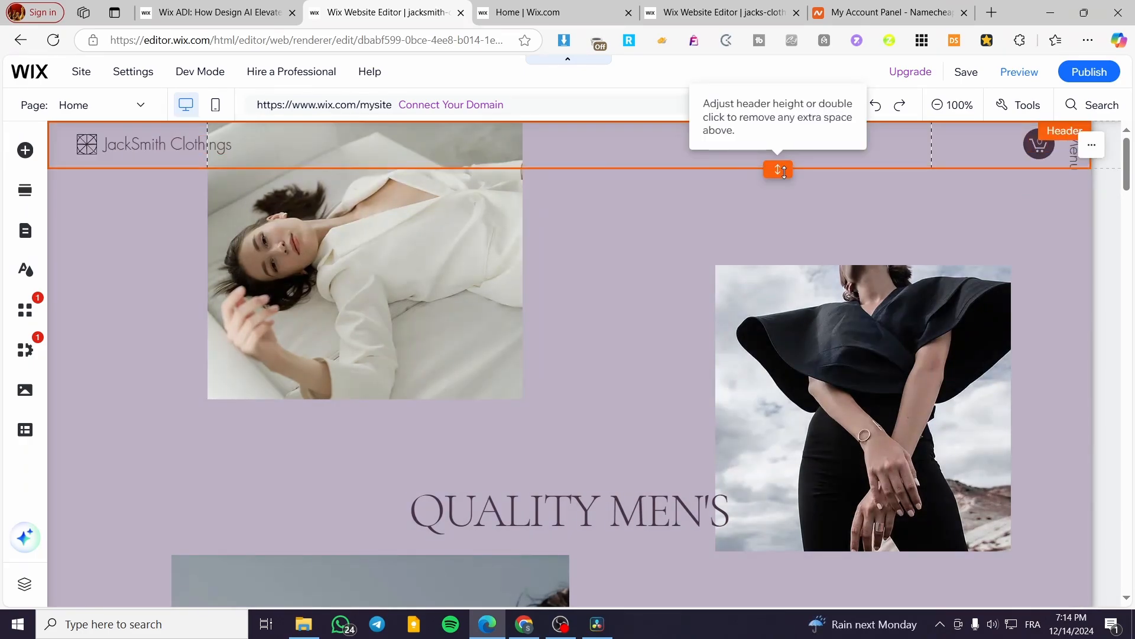
- Increase the height of the Home page's header slightly by lowering its bottom edge
drag(779, 169, 785, 182)
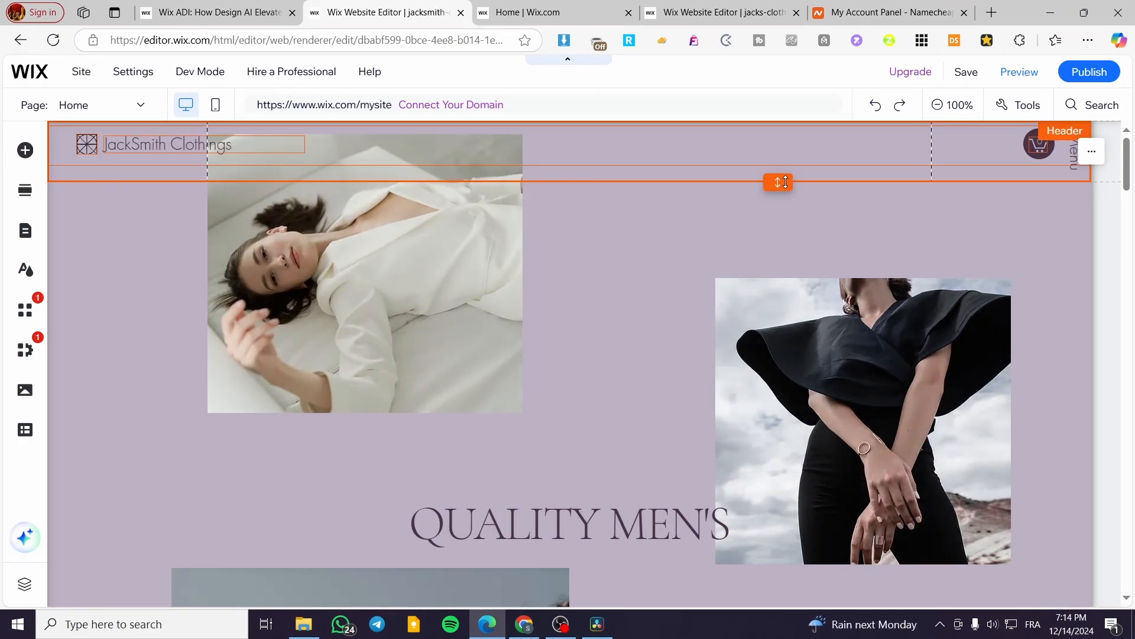